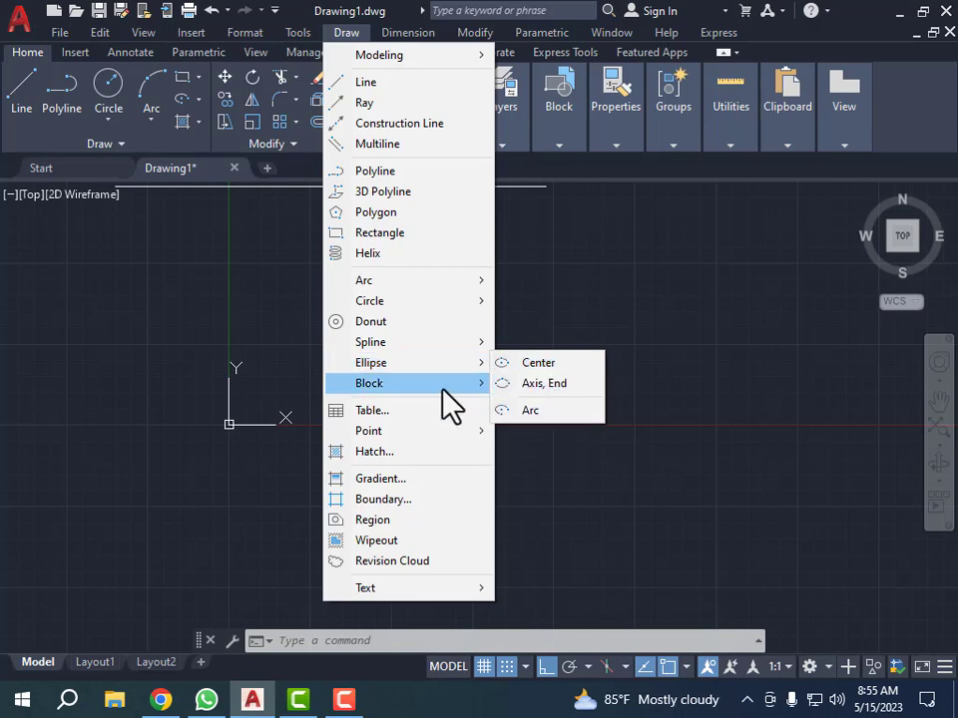
pyautogui.click(276, 344)
pyautogui.click(396, 443)
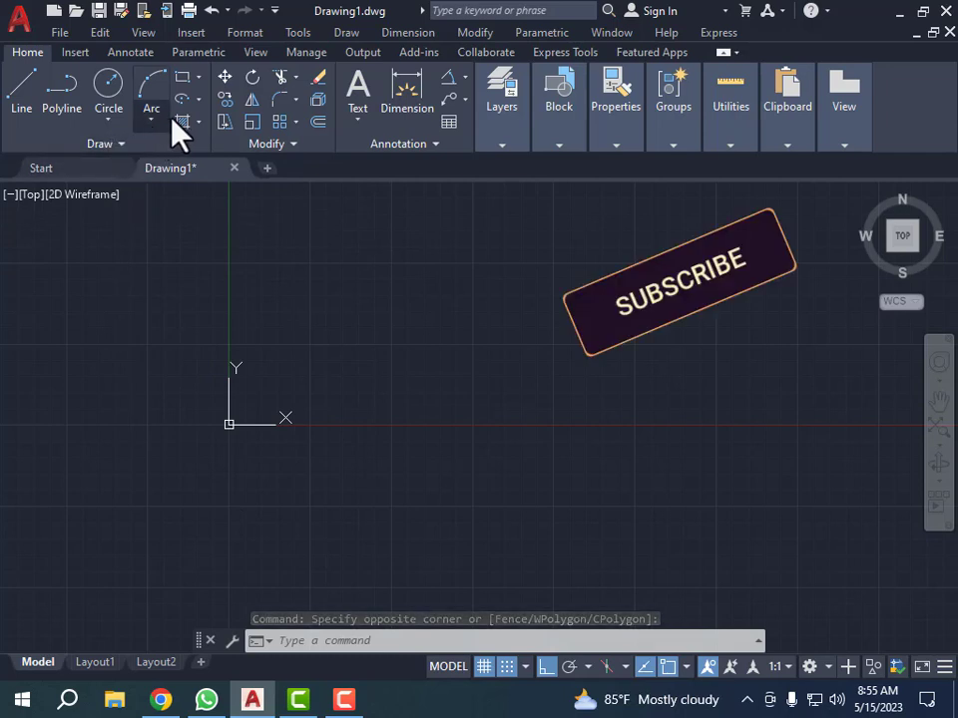
pyautogui.click(199, 99)
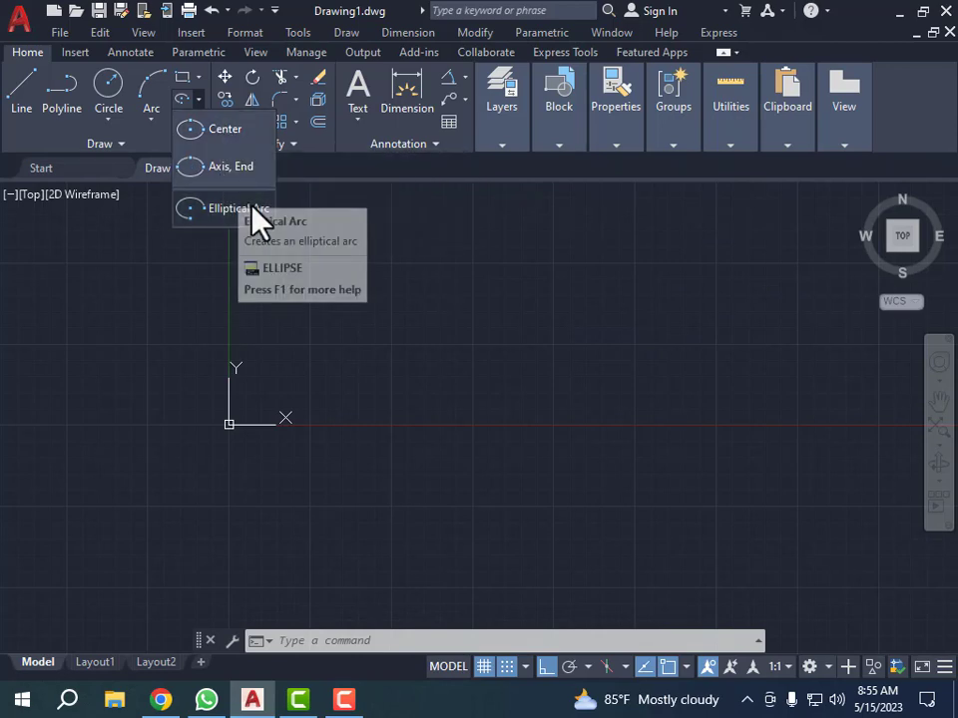
pyautogui.click(475, 301)
pyautogui.press('Escape')
pyautogui.scroll(-2, 149, 351)
pyautogui.click(302, 404)
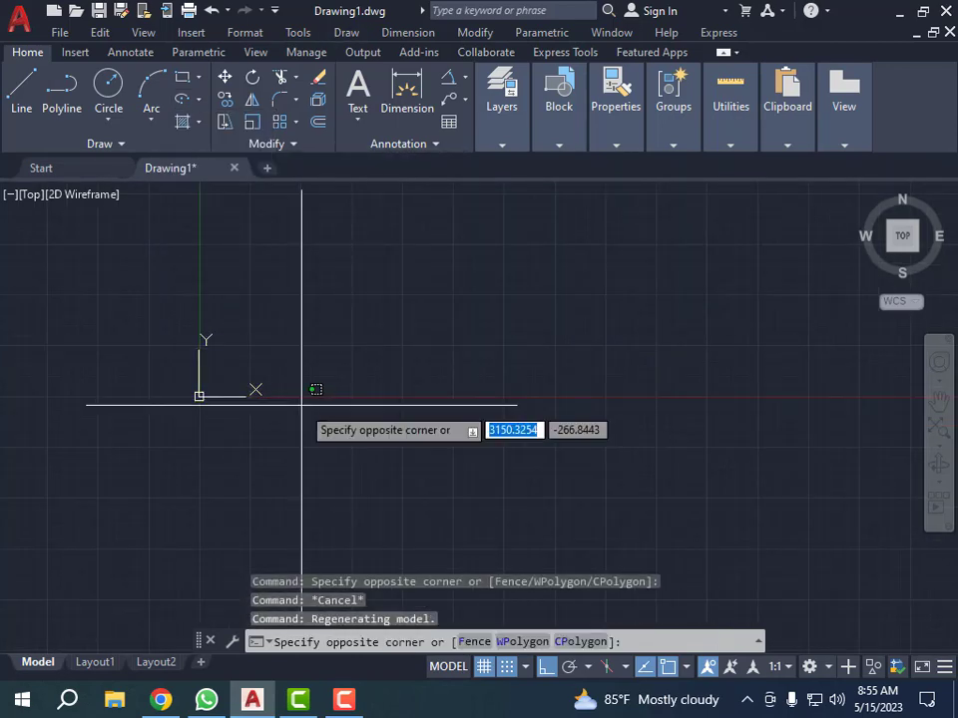
pyautogui.press('Escape')
pyautogui.click(324, 413)
pyautogui.press('Escape')
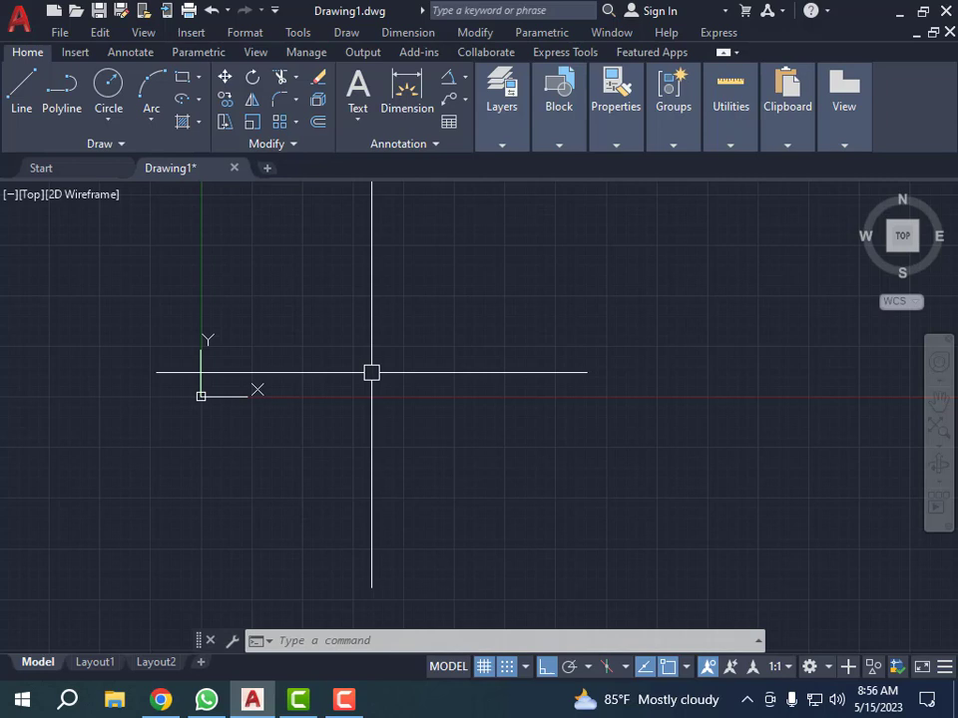
pyautogui.press('Escape')
pyautogui.press('Escape')
pyautogui.press('Escape')
pyautogui.press('Escape')
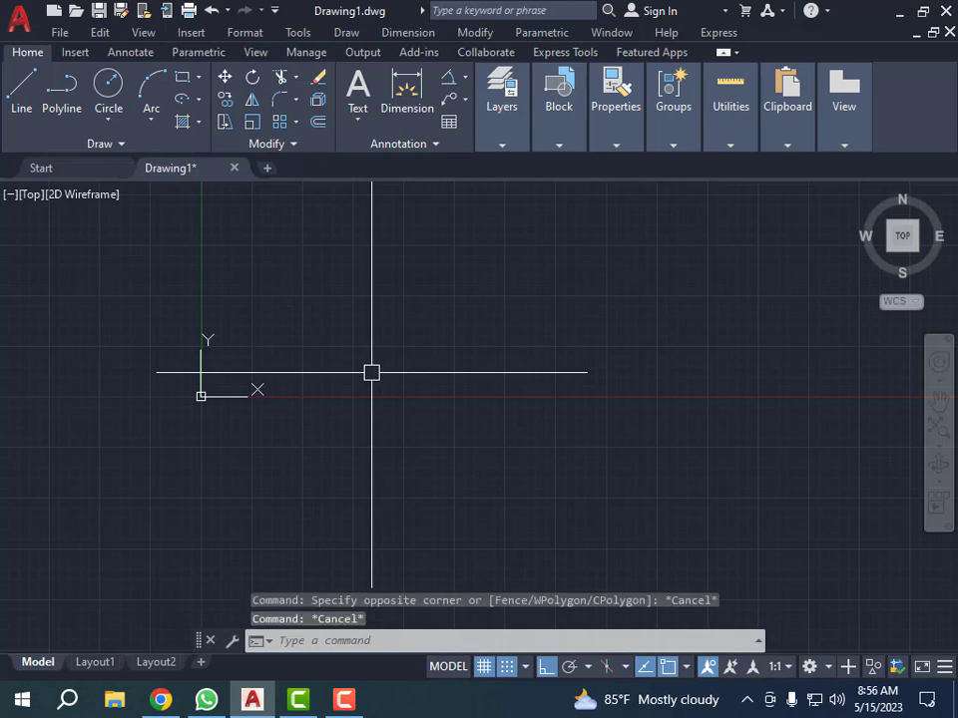
# Step: Draw a center-based ellipse below the X axis with a horizontal half-axis of 15 and a vertical half-axis of 10
pyautogui.click(200, 101)
pyautogui.click(207, 140)
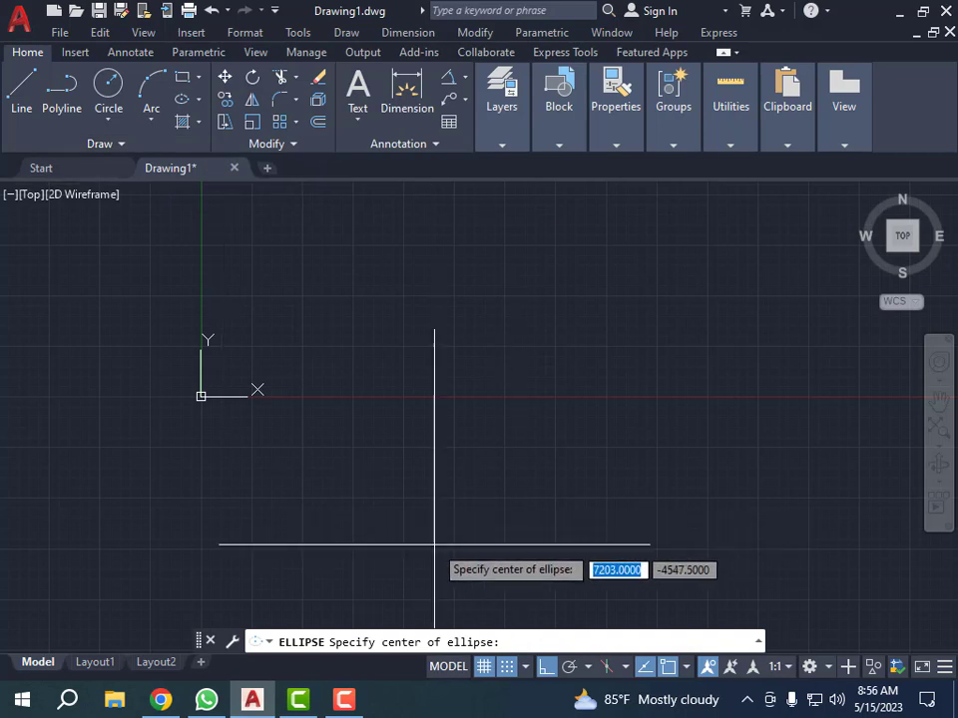
pyautogui.click(387, 427)
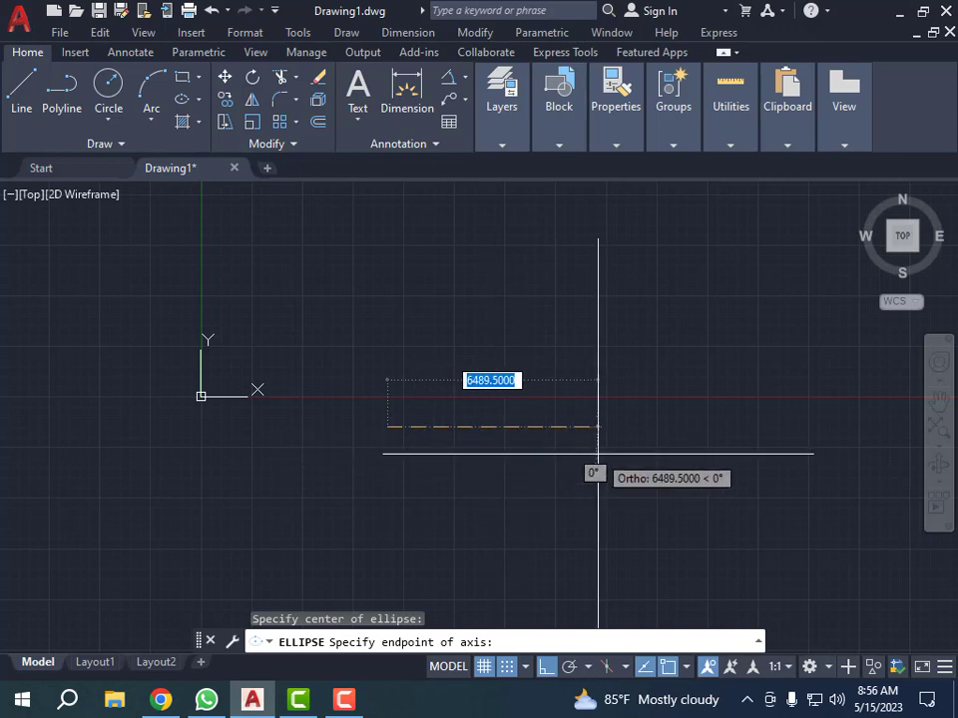
pyautogui.write('15')
pyautogui.press('Return')
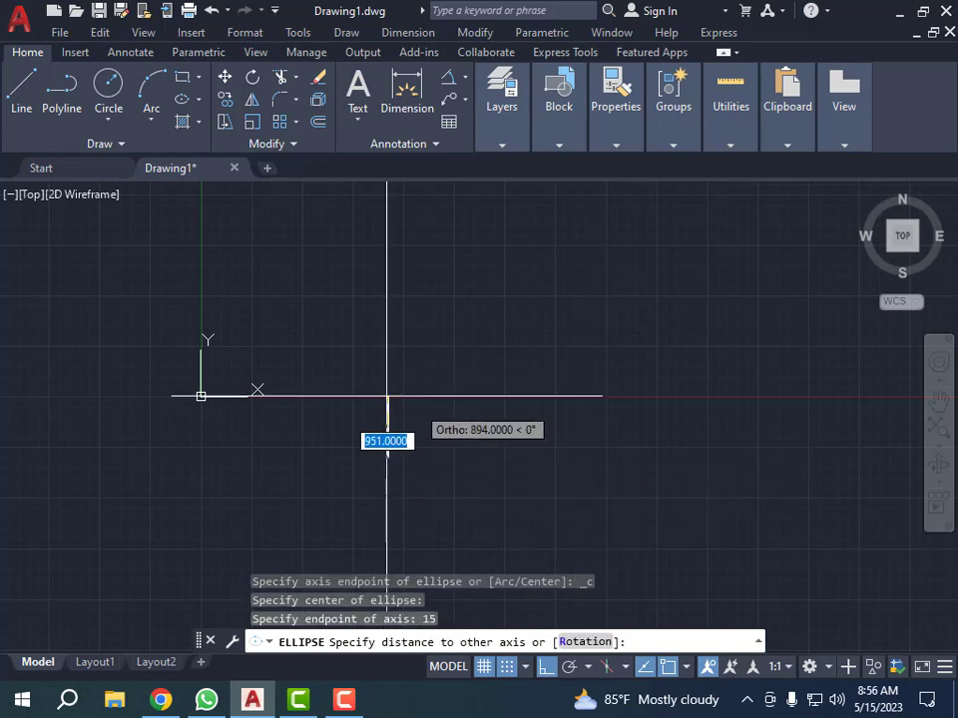
pyautogui.moveTo(471, 357); pyautogui.dragTo(438, 367, button='middle')
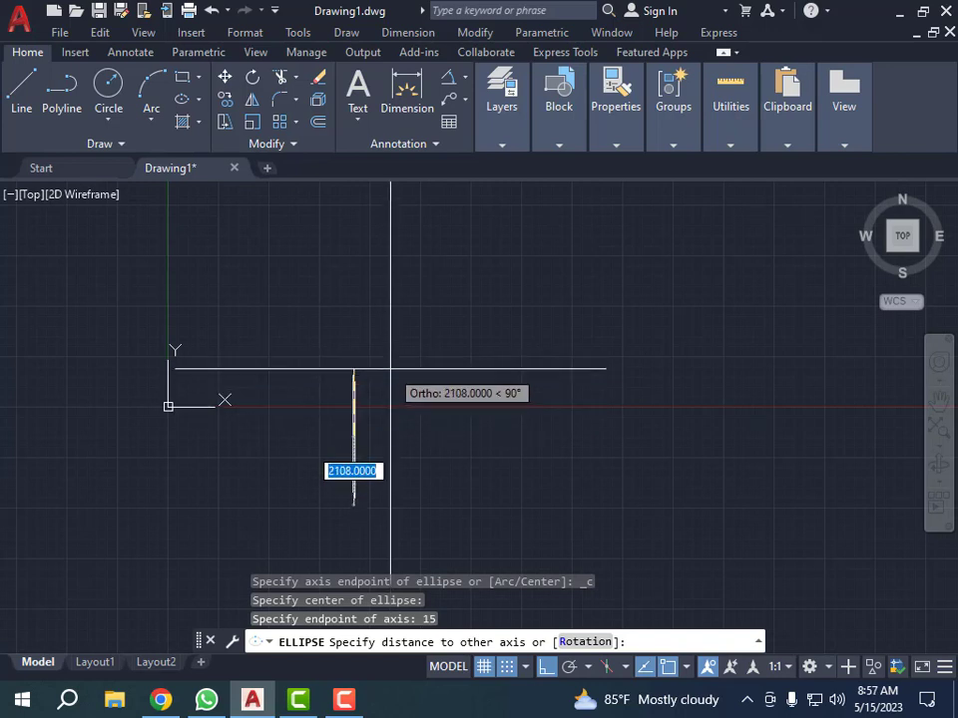
pyautogui.write('10')
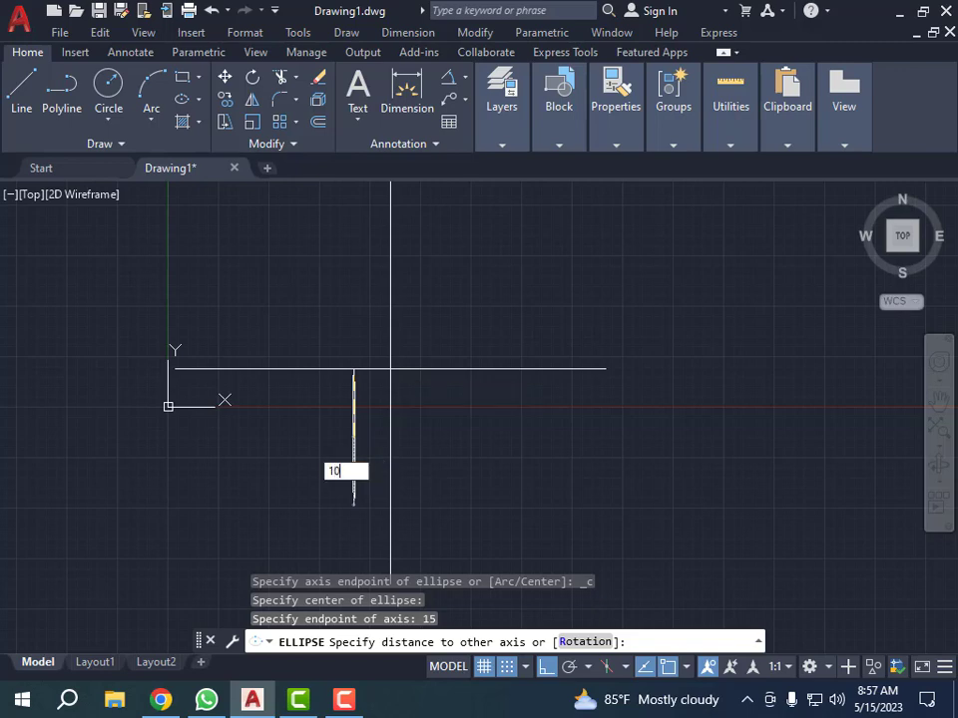
pyautogui.press('Return')
# Step: Add a horizontal linear dimension from the ellipse's center to its right quadrant, placed below the ellipse
pyautogui.scroll(-2, 389, 383)
pyautogui.scroll(8, 382, 449)
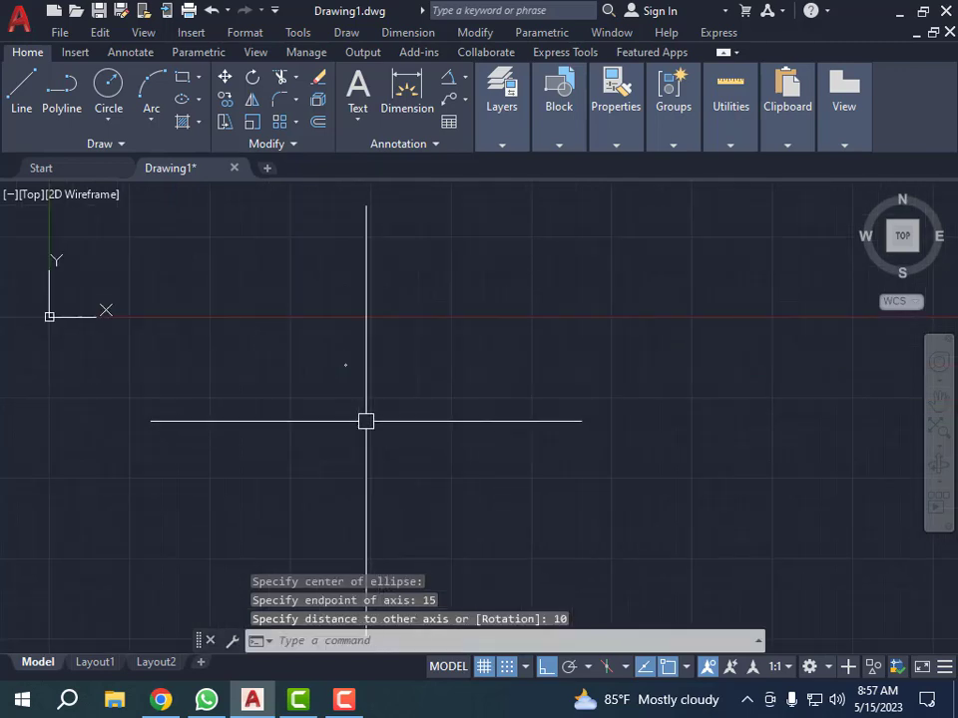
pyautogui.scroll(5, 351, 363)
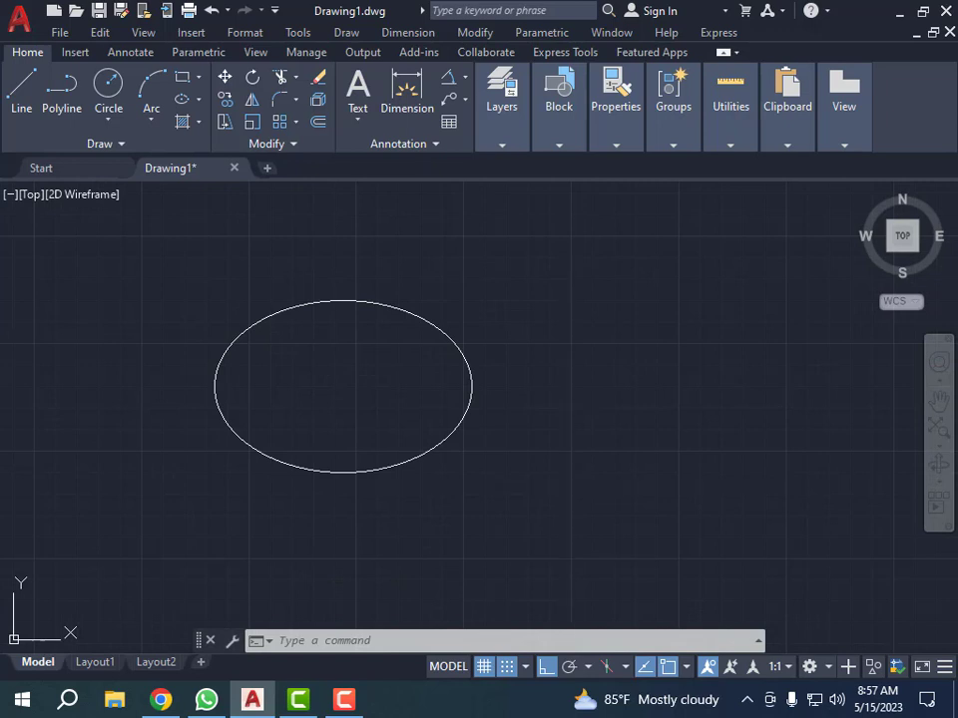
pyautogui.press('Escape')
pyautogui.click(551, 470)
pyautogui.click(553, 469)
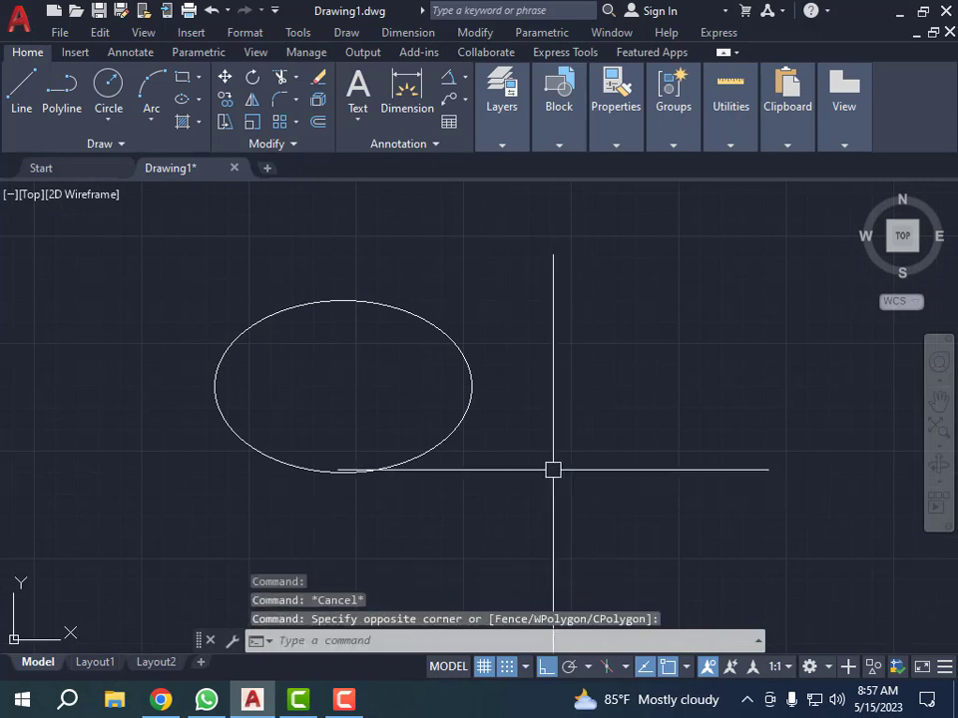
pyautogui.press('Escape')
pyautogui.press('Escape')
pyautogui.write('dli')
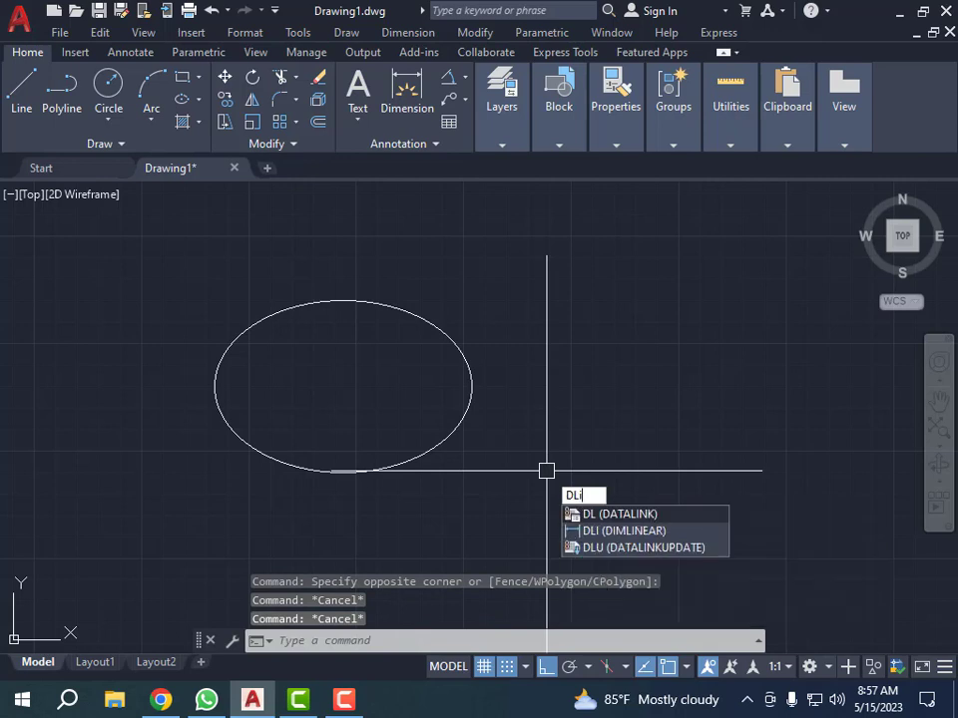
pyautogui.press('Return')
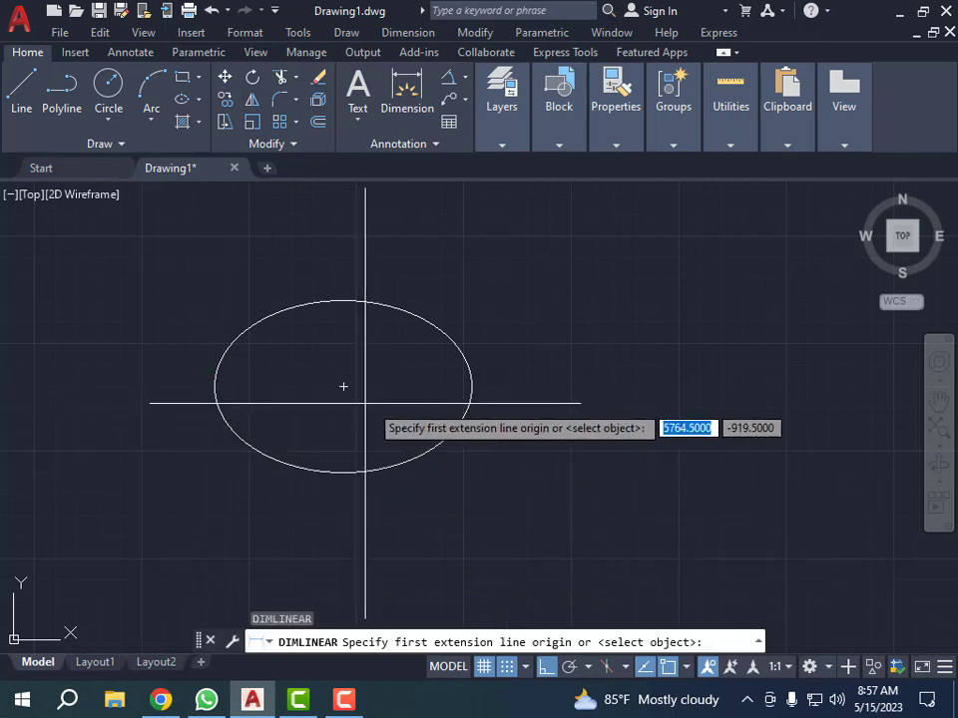
pyautogui.click(343, 386)
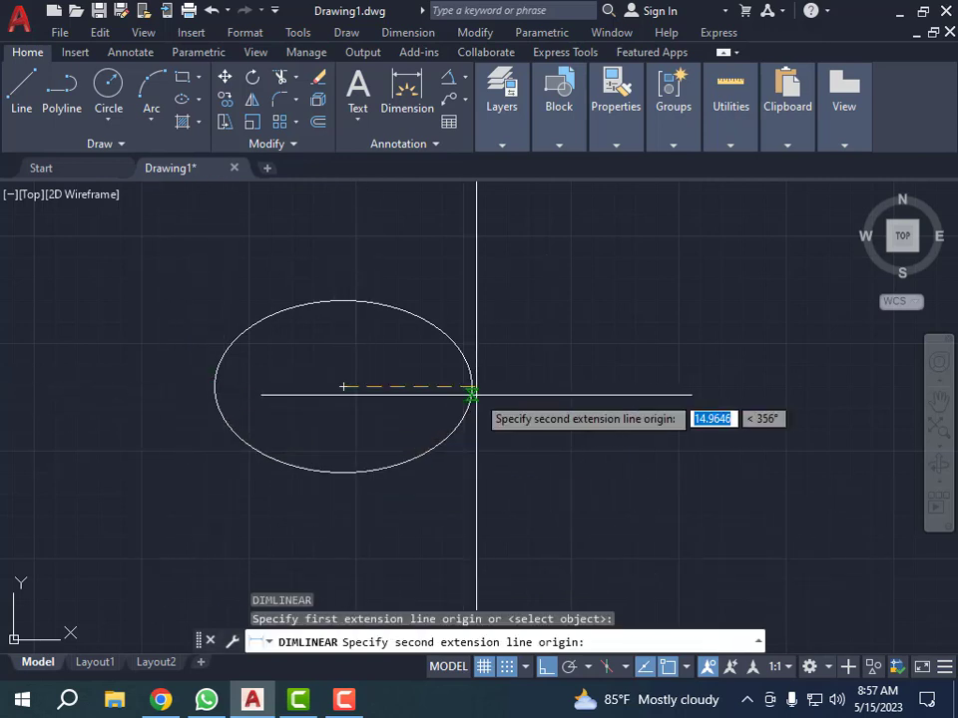
pyautogui.click(471, 394)
pyautogui.click(478, 522)
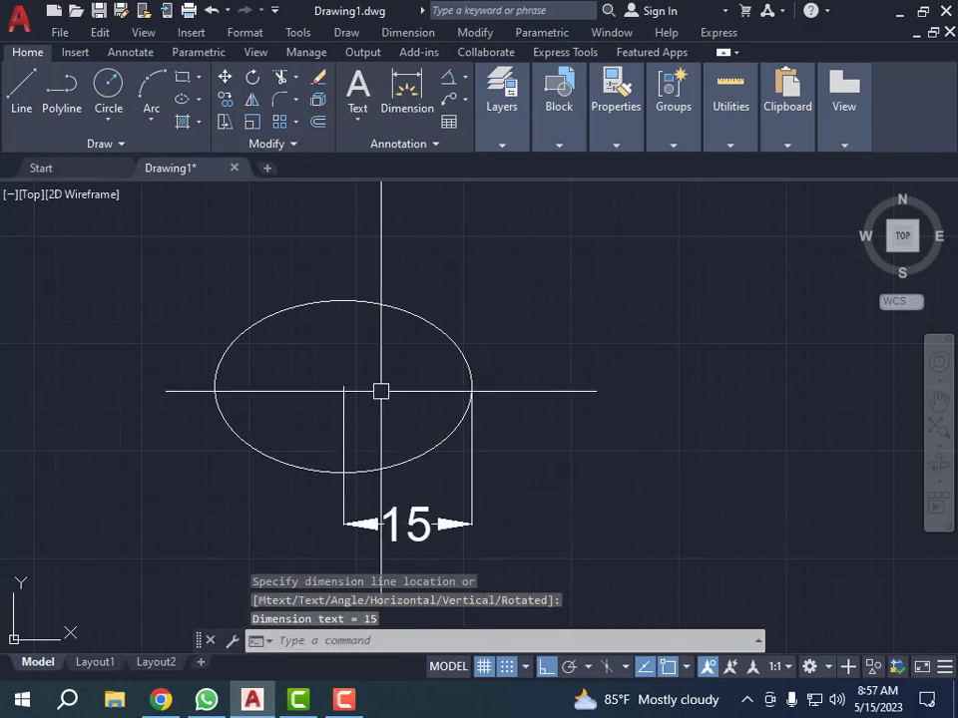
# Step: Add a vertical linear dimension from the ellipse's center to its top quadrant, placed to the right of the ellipse
pyautogui.press('Return')
pyautogui.click(343, 387)
pyautogui.click(343, 300)
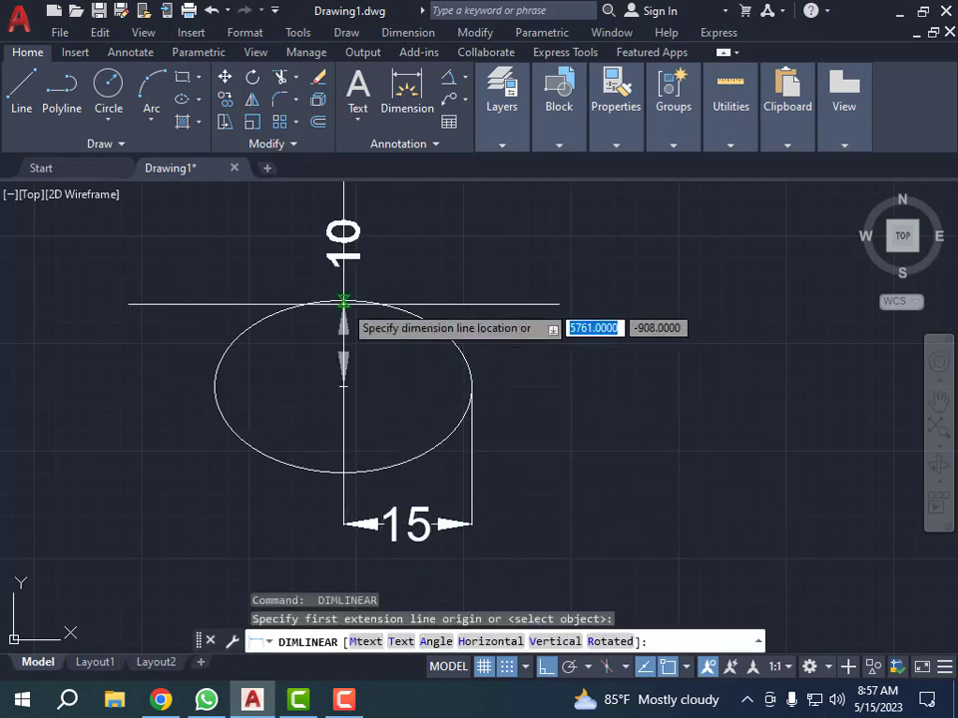
pyautogui.click(523, 344)
# Step: Dimension the ellipse's full width between its left and right sides, placed below the half-width dimension
pyautogui.press('Return')
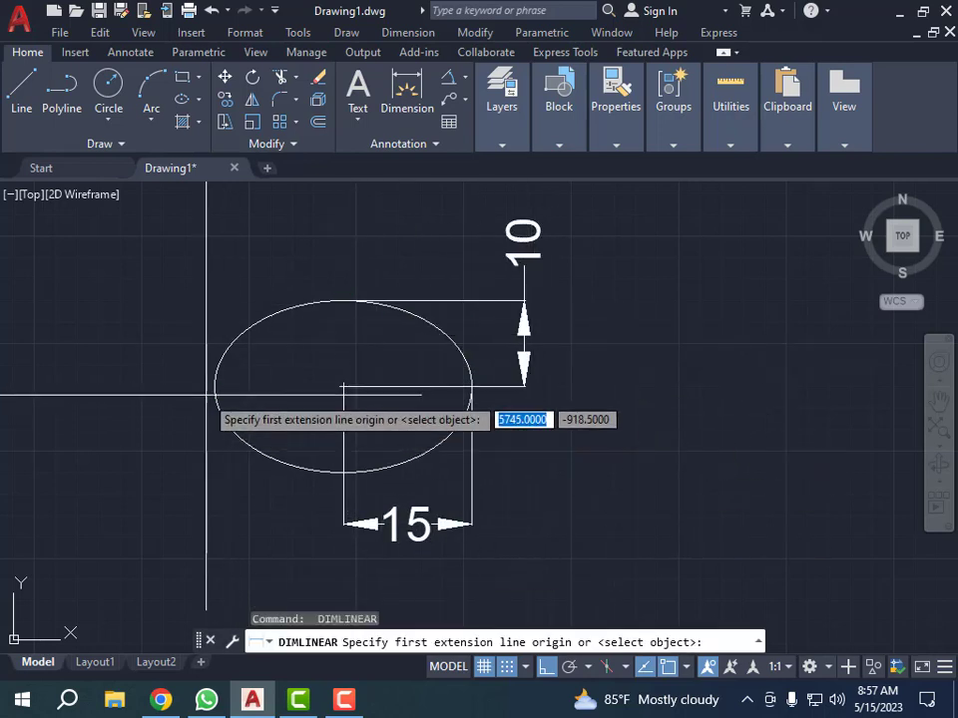
pyautogui.click(216, 385)
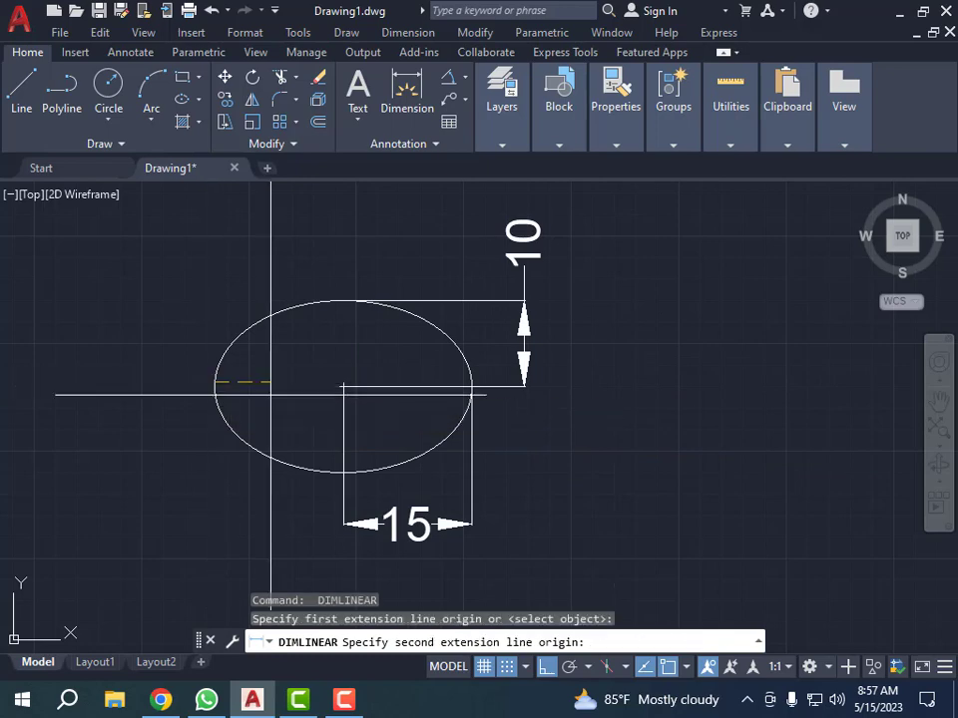
pyautogui.click(475, 386)
pyautogui.scroll(-2, 409, 321)
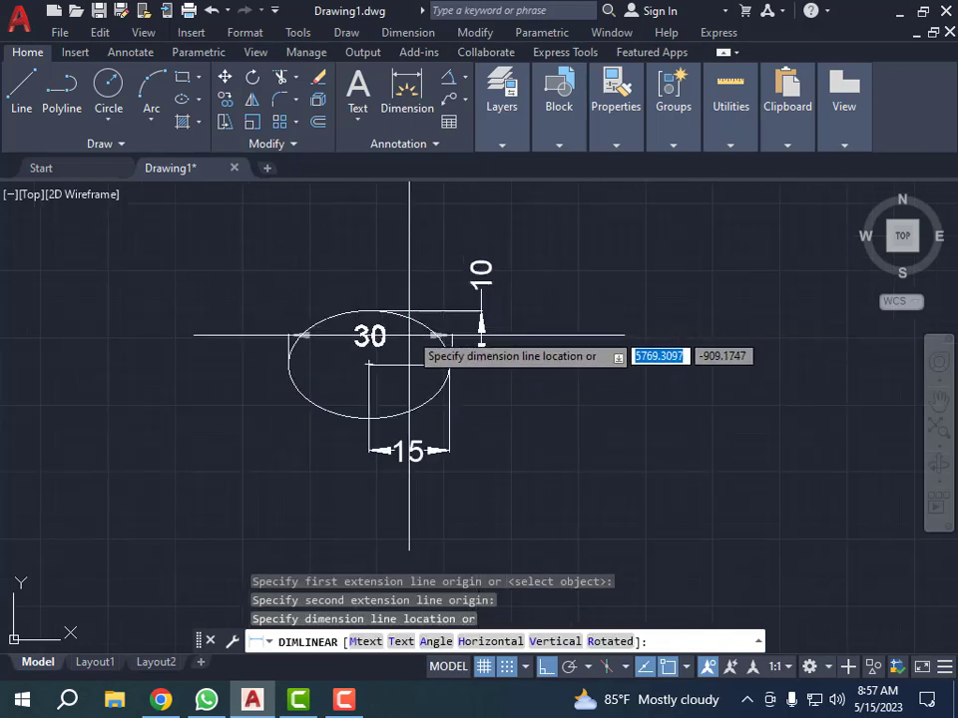
pyautogui.click(406, 523)
# Step: Dimension the ellipse's full height between its bottom and top, placed to the left of the ellipse
pyautogui.scroll(-2, 357, 336)
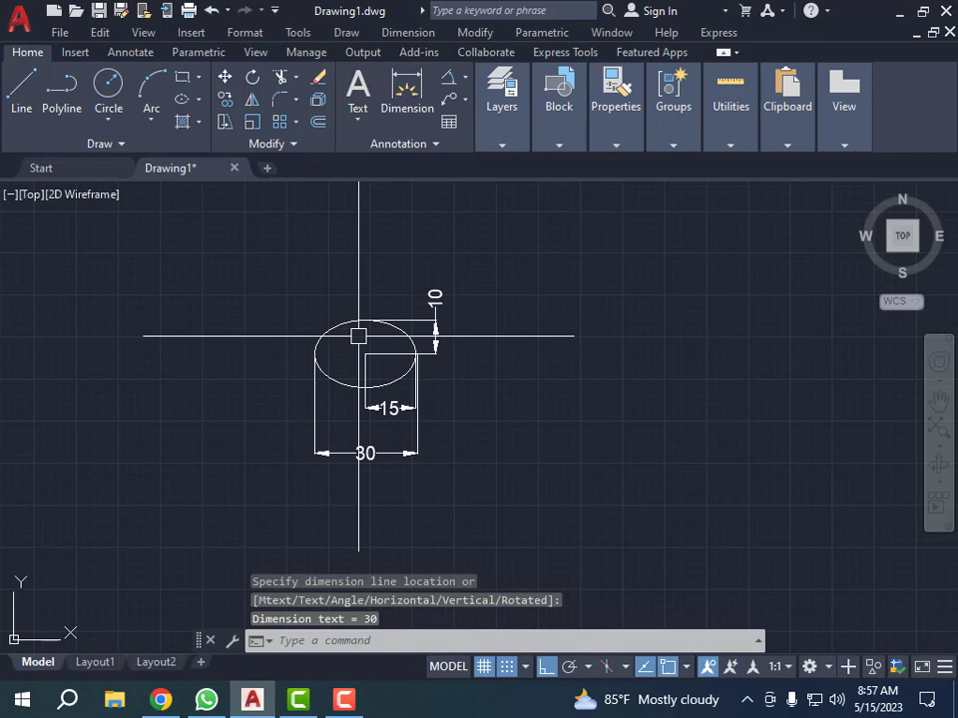
pyautogui.scroll(2, 349, 400)
pyautogui.press('Return')
pyautogui.click(369, 390)
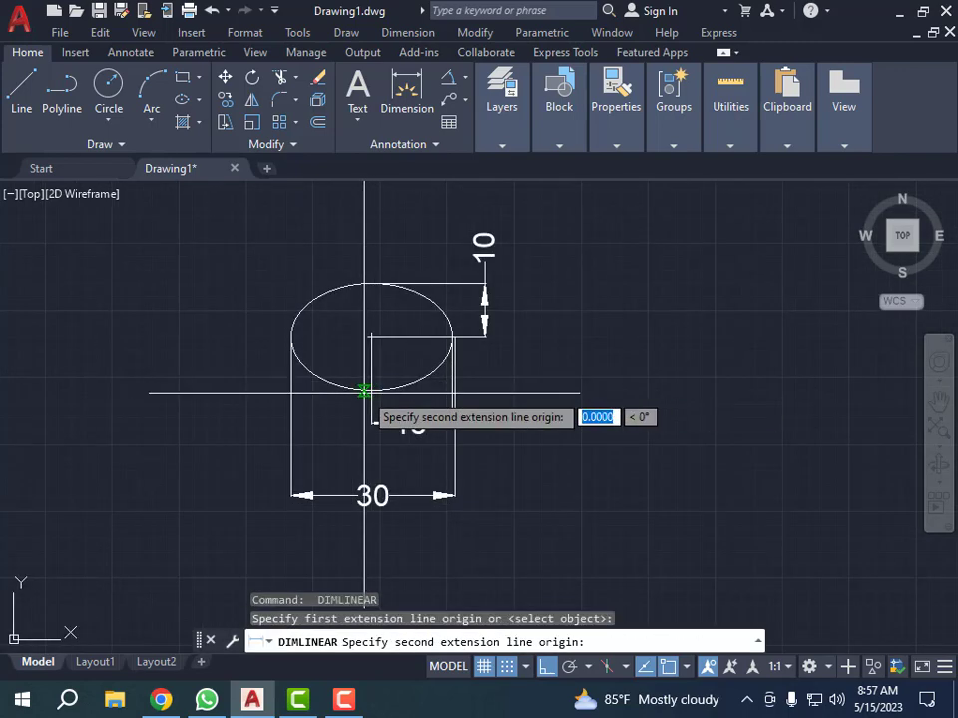
pyautogui.click(369, 286)
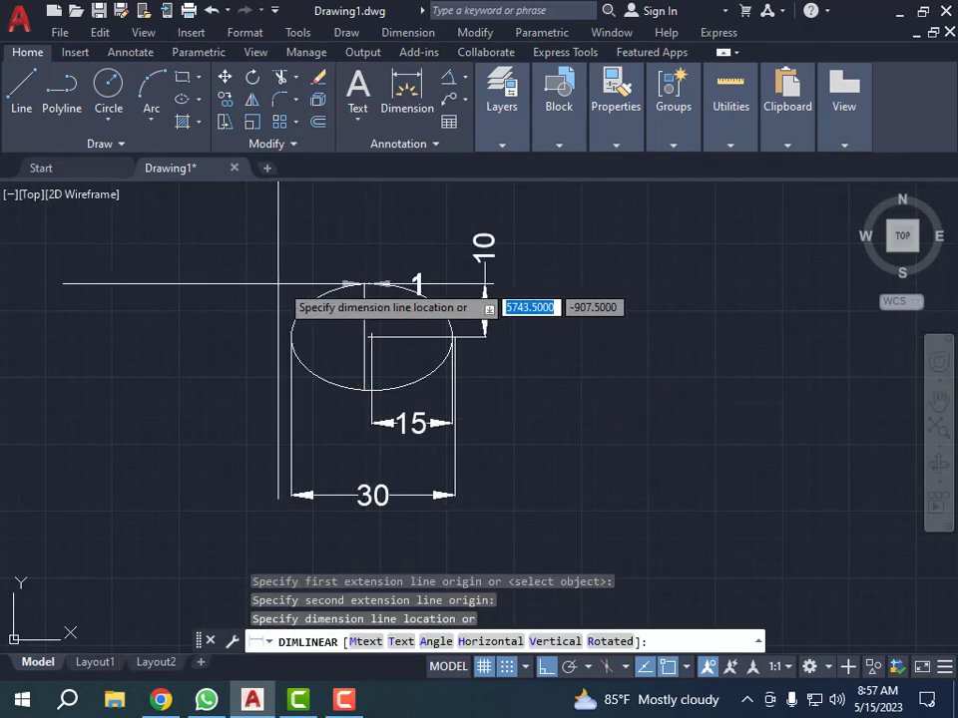
pyautogui.click(219, 329)
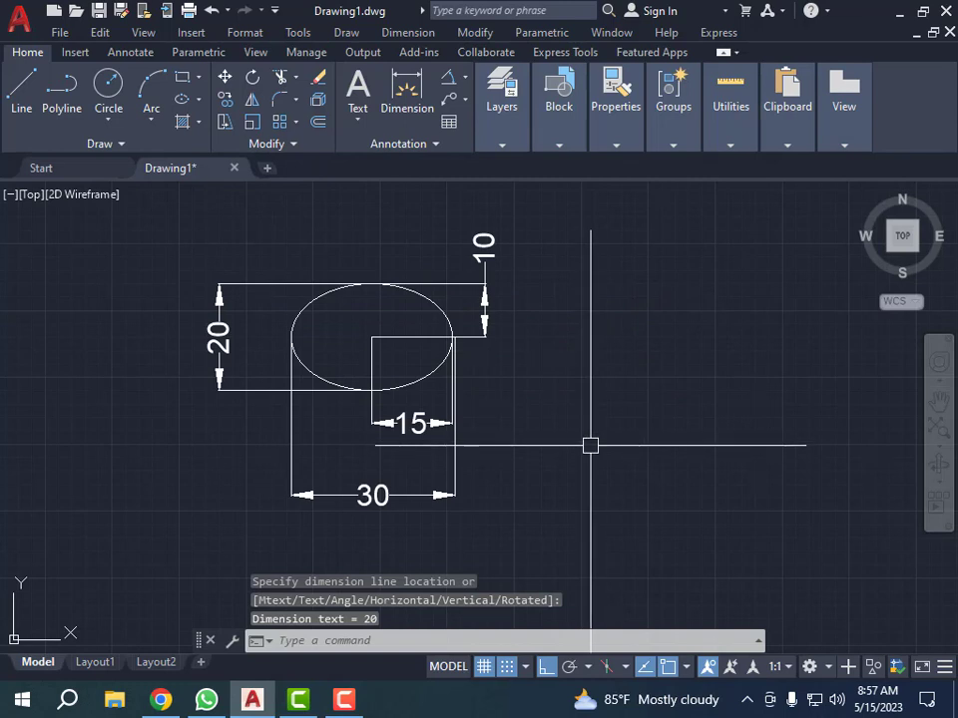
# Step: Draw an Axis, End ellipse right of the dimensioned one, with a horizontal axis of 40 and a distance of 30 to the other axis
pyautogui.scroll(-2, 127, 334)
pyautogui.scroll(-2, 127, 335)
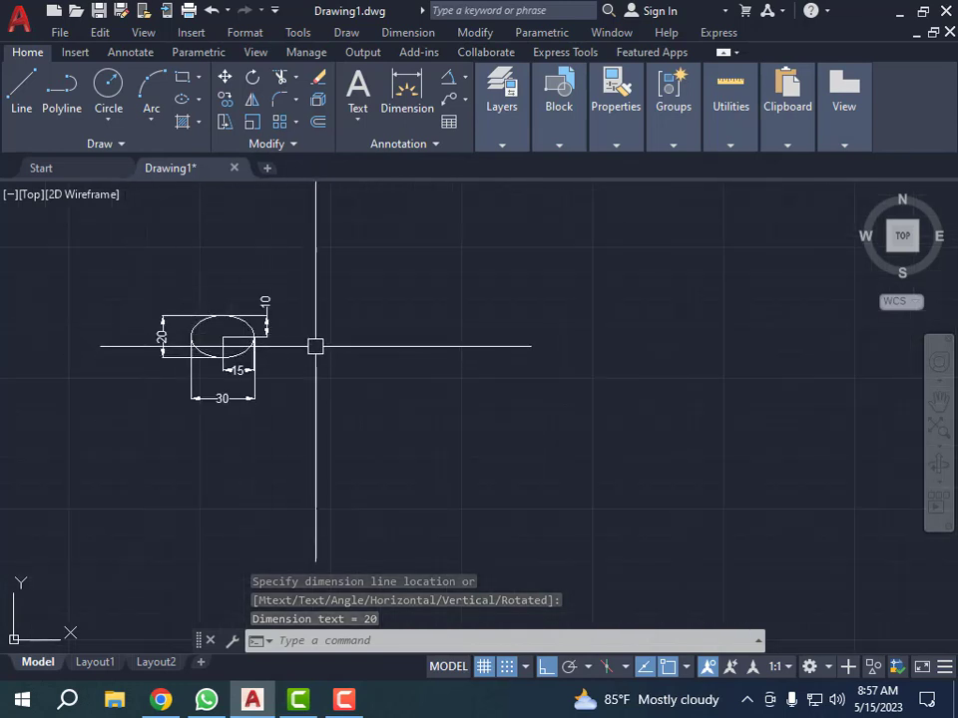
pyautogui.press('Escape')
pyautogui.scroll(-2, 155, 357)
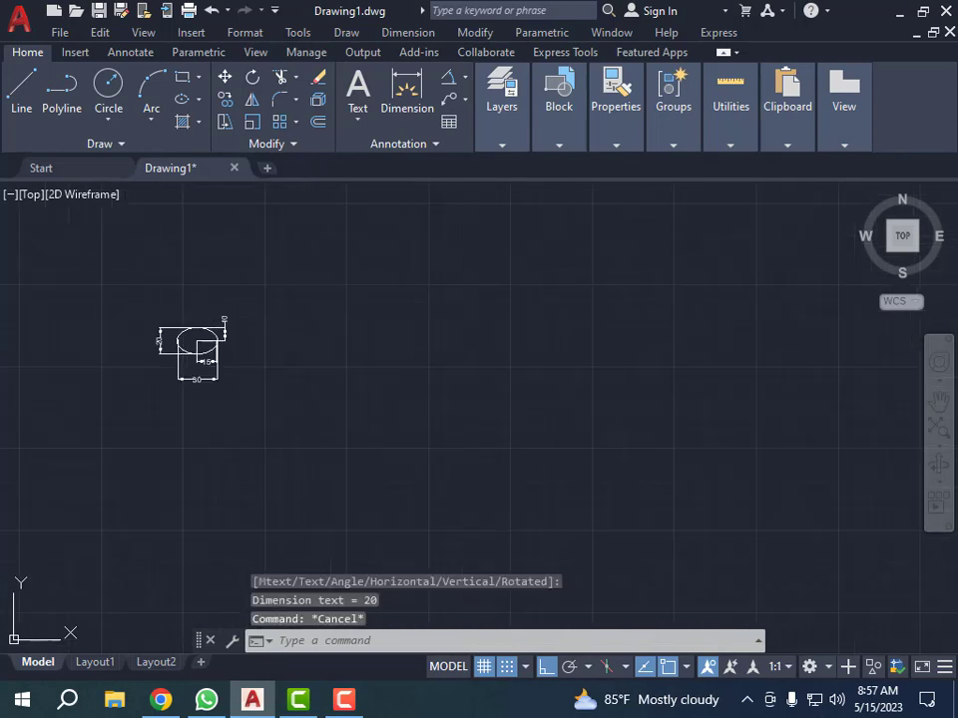
pyautogui.scroll(1, 333, 338)
pyautogui.press('Escape')
pyautogui.press('Escape')
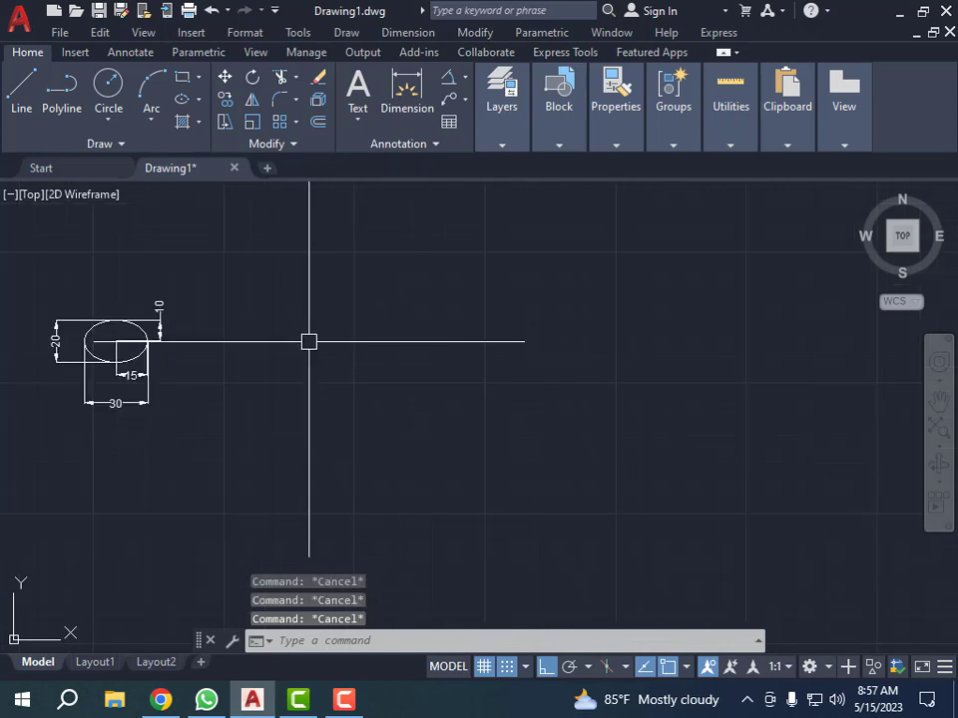
pyautogui.click(198, 100)
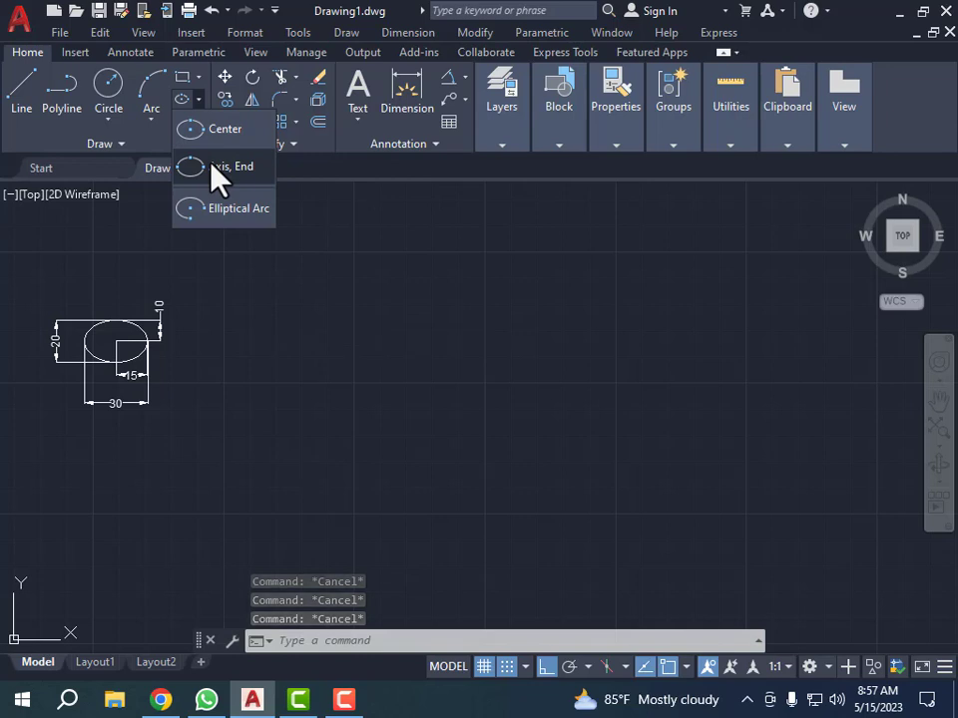
pyautogui.click(211, 165)
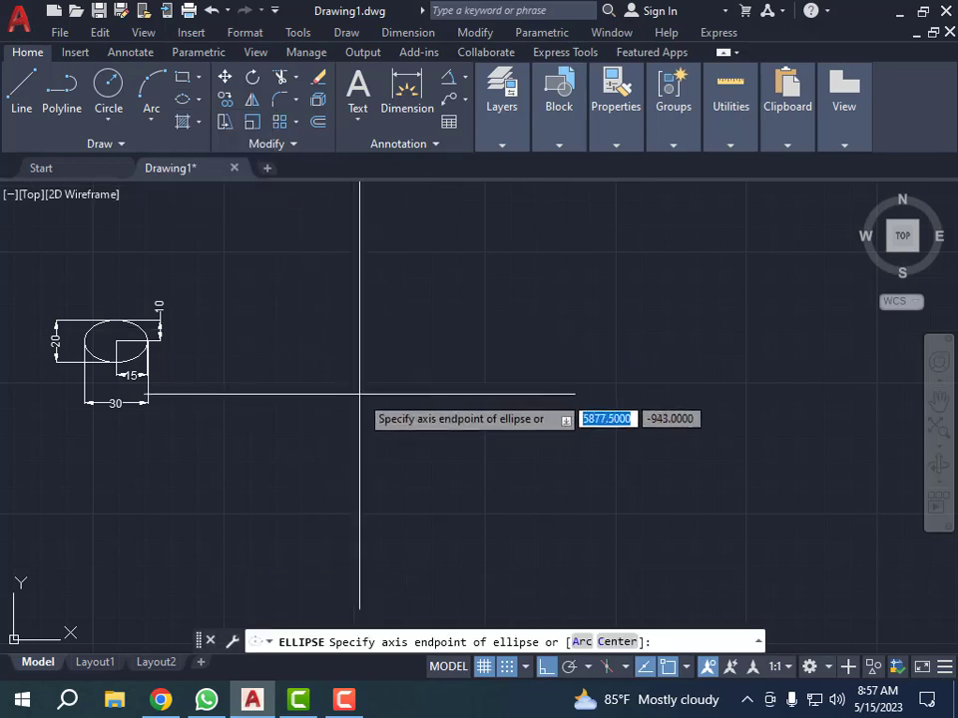
pyautogui.click(254, 389)
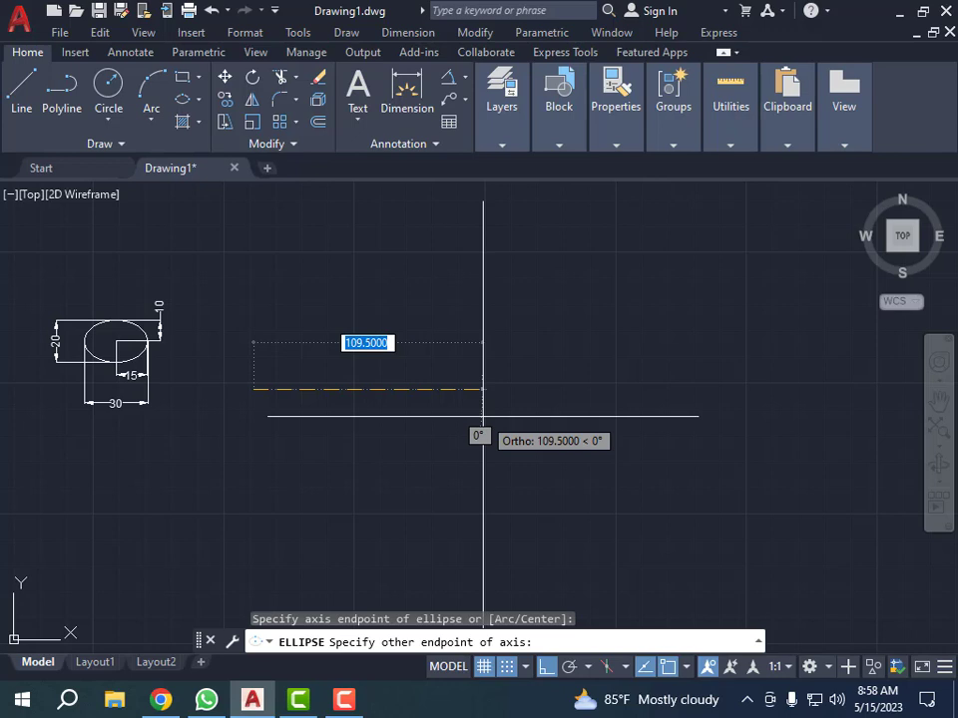
pyautogui.write('40')
pyautogui.press('Return')
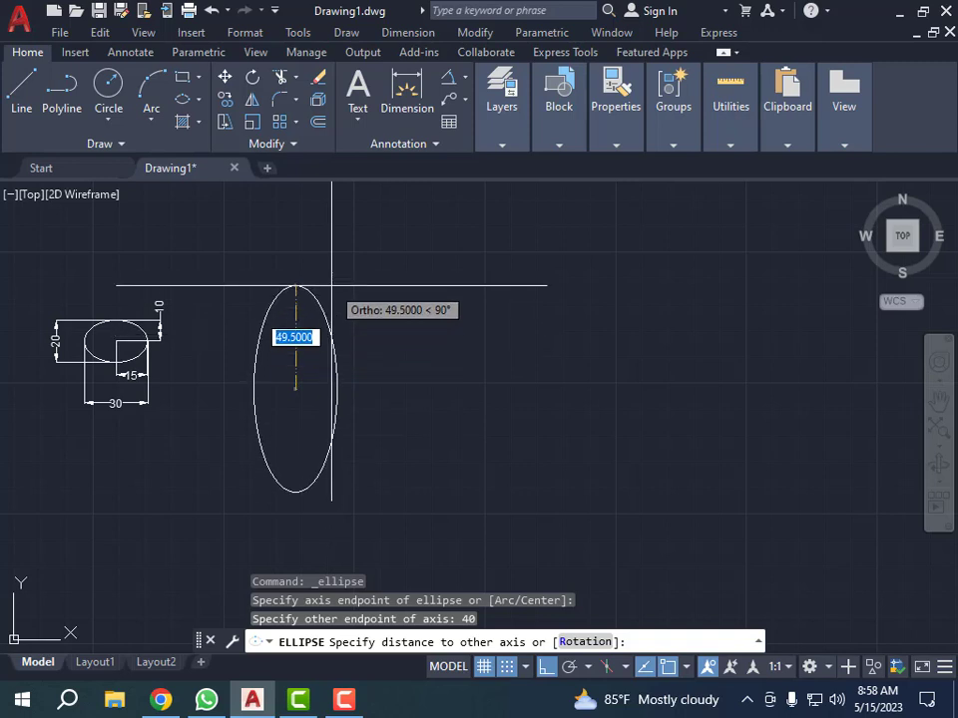
pyautogui.write('30')
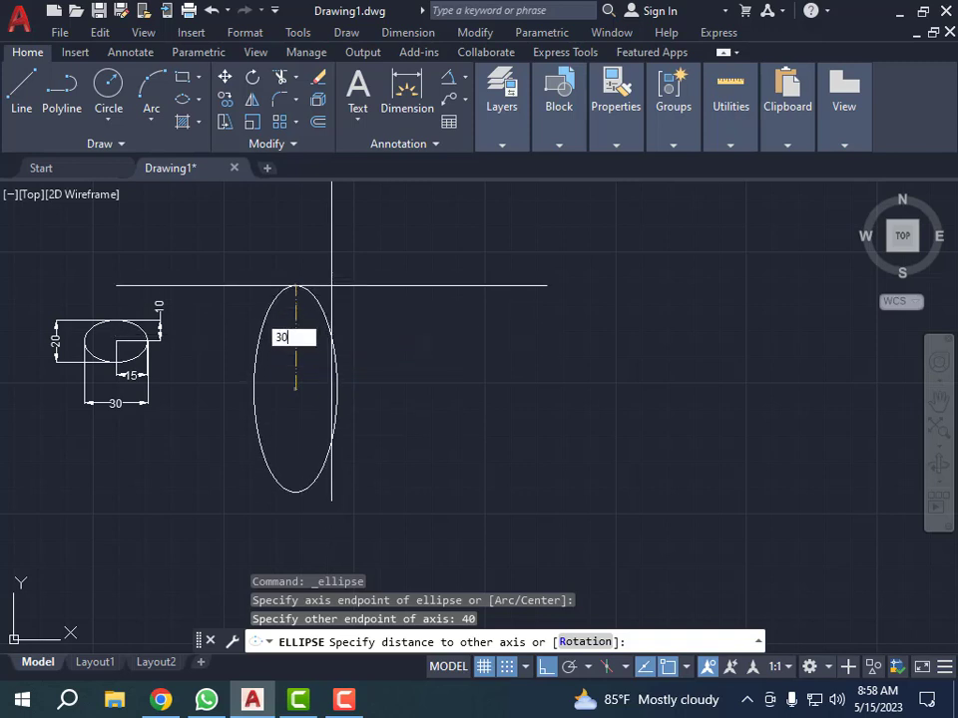
pyautogui.press('Return')
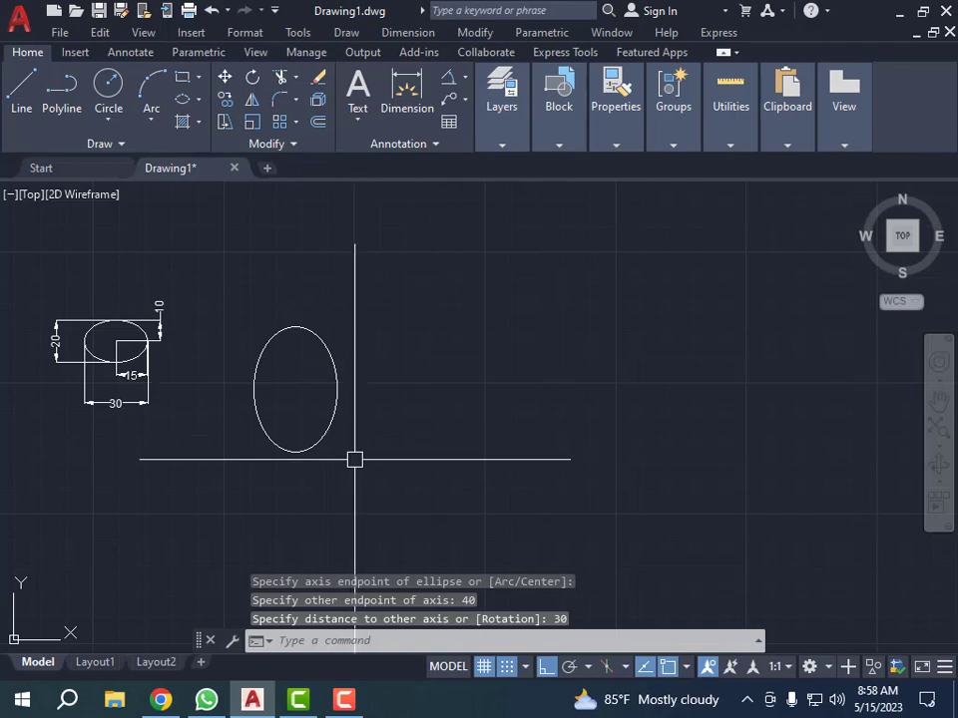
# Step: Add a linear dimension across the Axis, End ellipse's full width, placed just below the ellipse
pyautogui.press('Escape')
pyautogui.press('Escape')
pyautogui.press('Escape')
pyautogui.write('DLI')
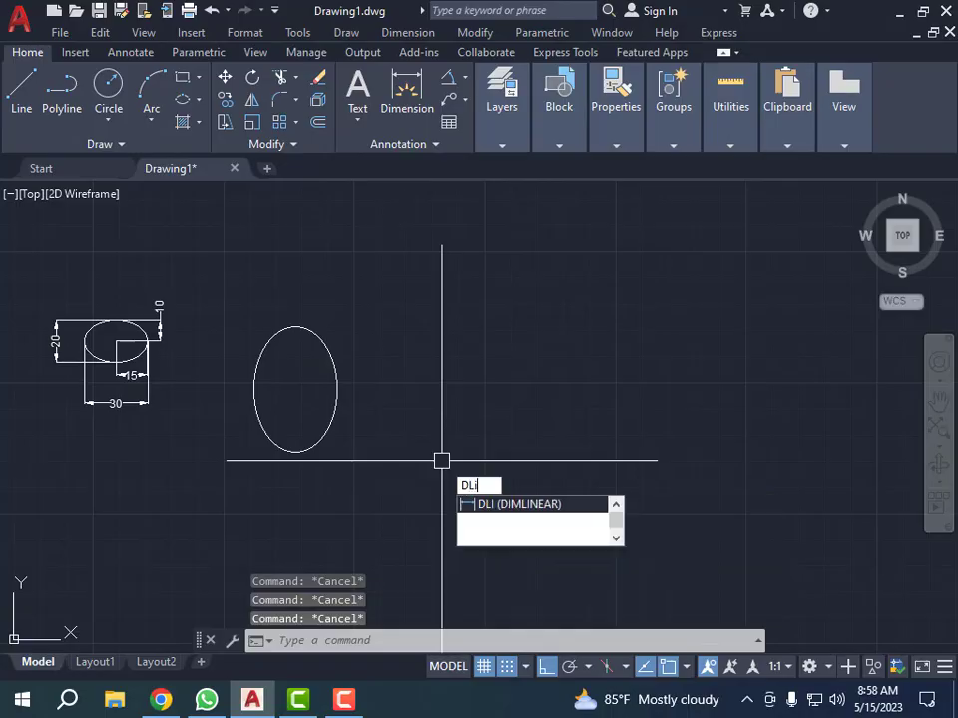
pyautogui.press('Return')
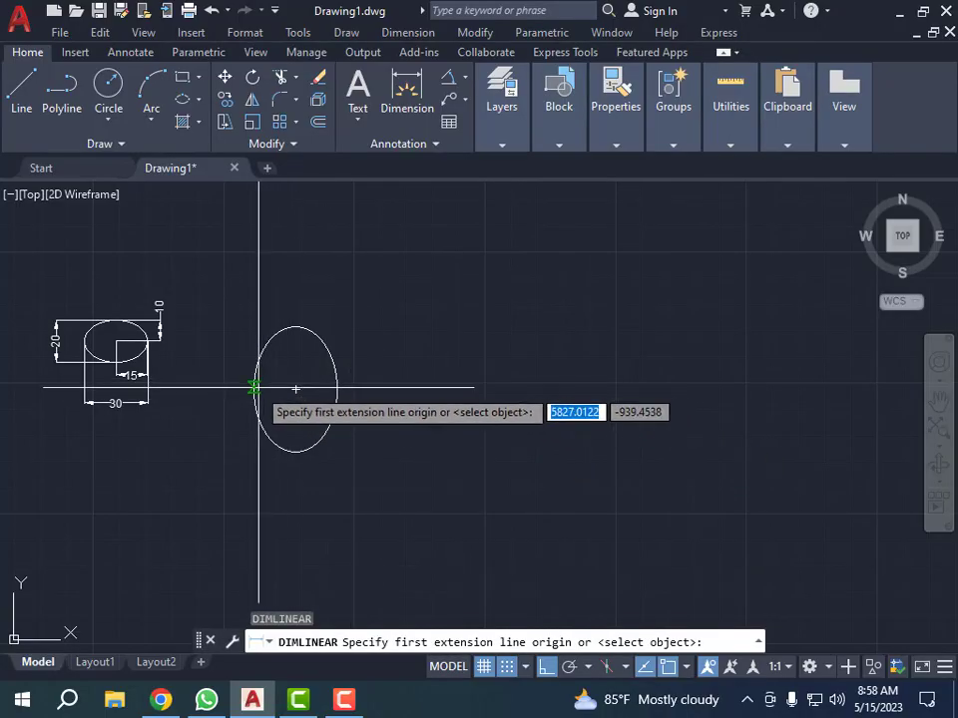
pyautogui.click(255, 389)
pyautogui.click(336, 389)
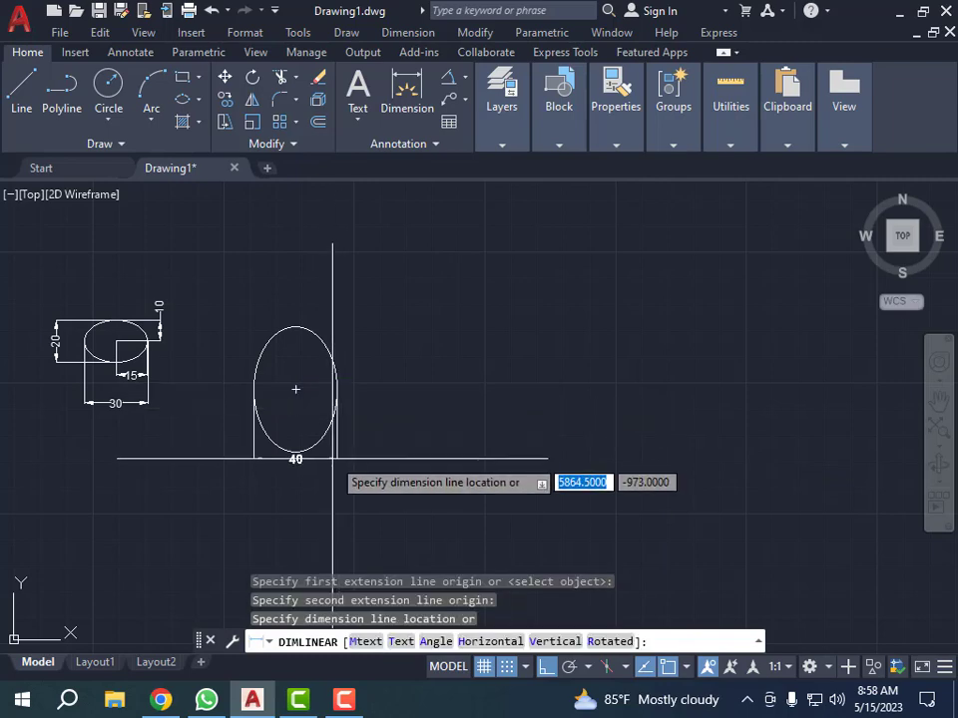
pyautogui.click(331, 460)
# Step: Dimension the Axis, End ellipse's full height from its bottom to its top quadrant, placed to the right of the ellipse
pyautogui.scroll(4, 314, 424)
pyautogui.press('Return')
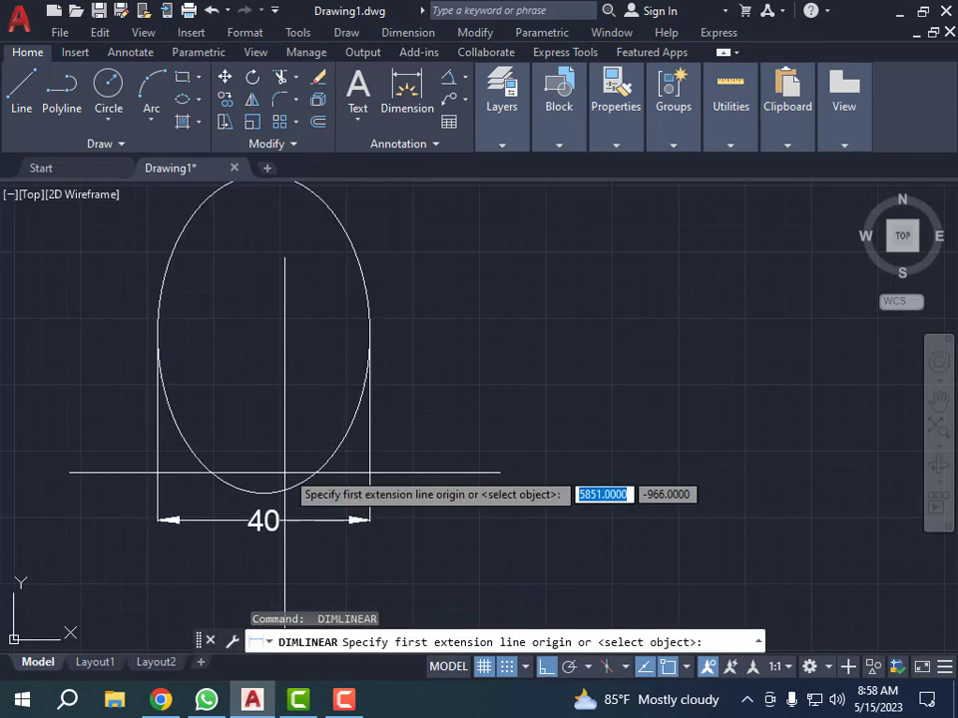
pyautogui.click(263, 493)
pyautogui.scroll(-4, 263, 493)
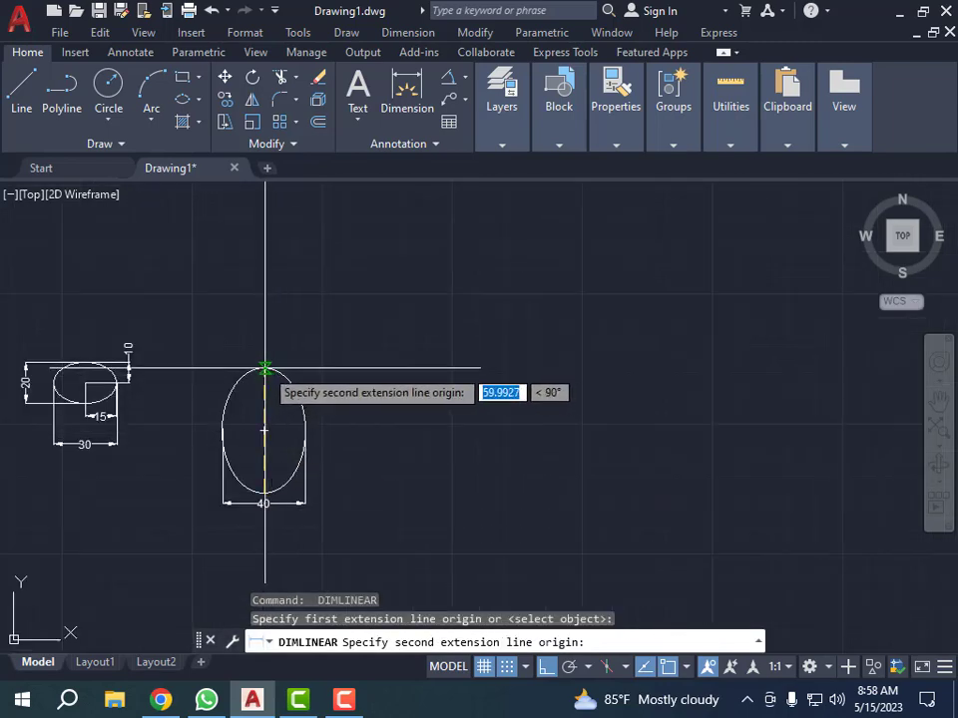
pyautogui.click(277, 372)
pyautogui.click(360, 396)
pyautogui.scroll(3, 359, 420)
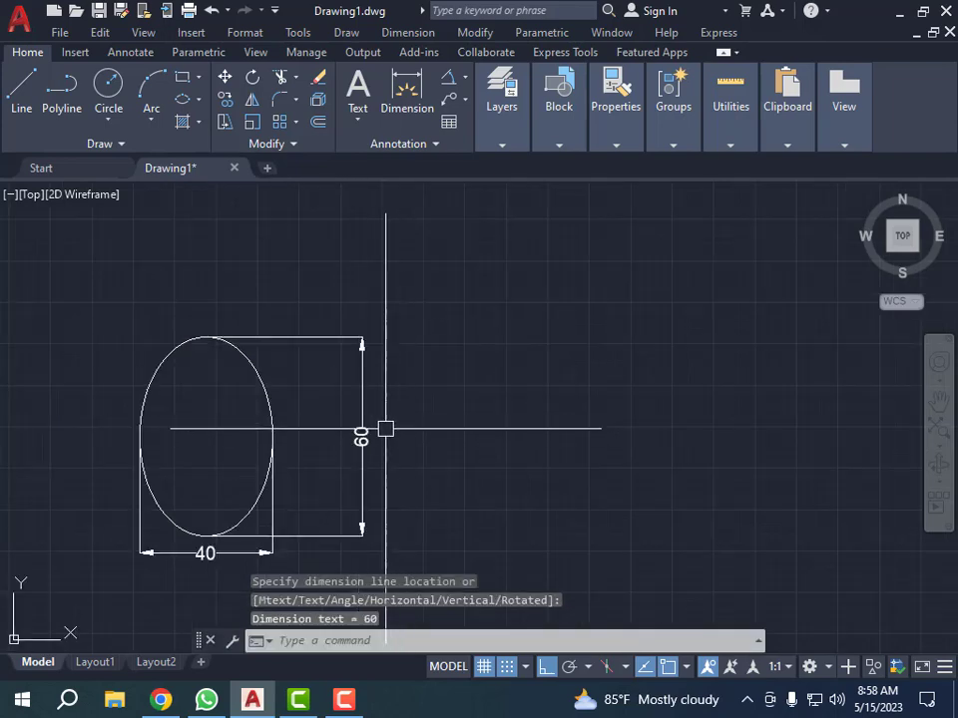
pyautogui.scroll(4, 388, 424)
pyautogui.press('Escape')
pyautogui.press('Escape')
pyautogui.press('Escape')
# Step: Examine the height and width dimensions of the Axis, End ellipse
pyautogui.scroll(-6, 258, 387)
pyautogui.scroll(2, 175, 286)
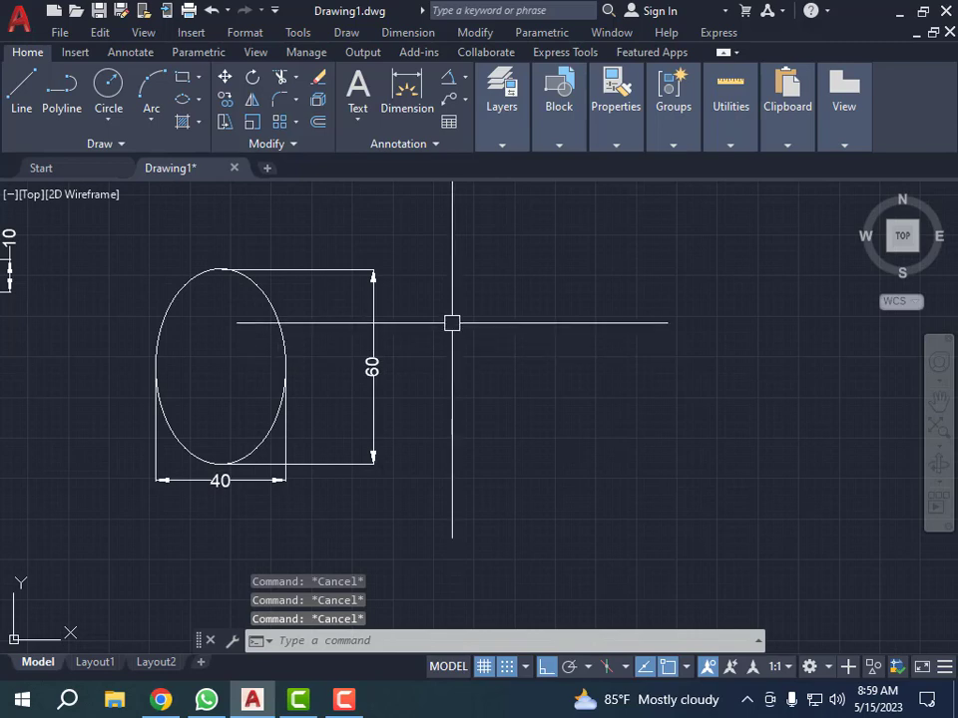
pyautogui.click(452, 324)
pyautogui.click(329, 430)
pyautogui.press('Escape')
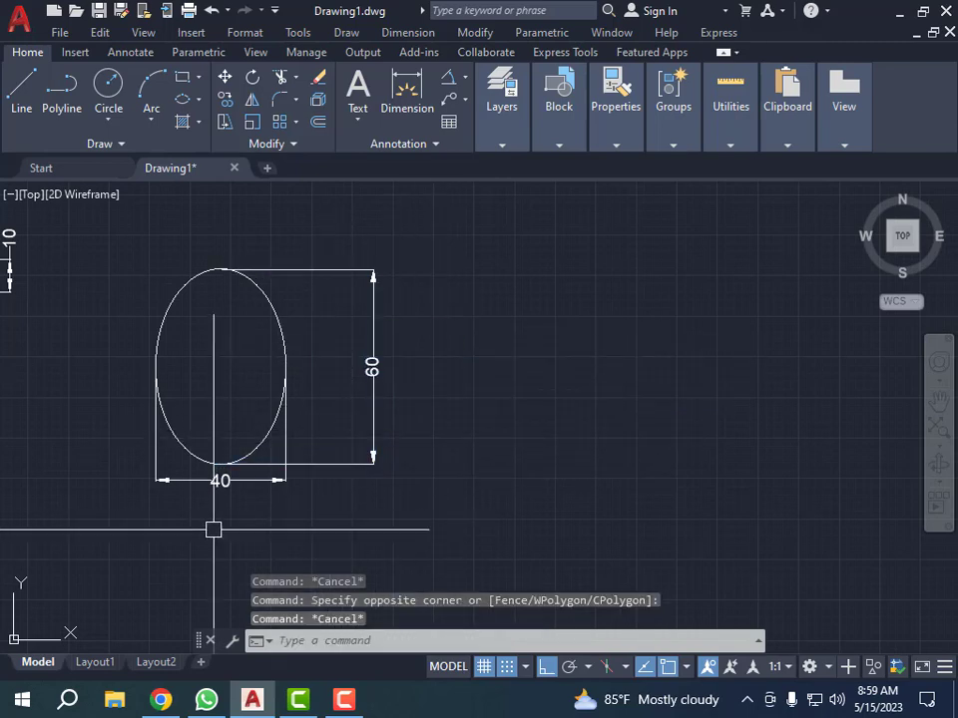
pyautogui.scroll(2, 214, 528)
pyautogui.click(288, 448)
pyautogui.click(170, 561)
pyautogui.press('Escape')
pyautogui.scroll(-5, 182, 406)
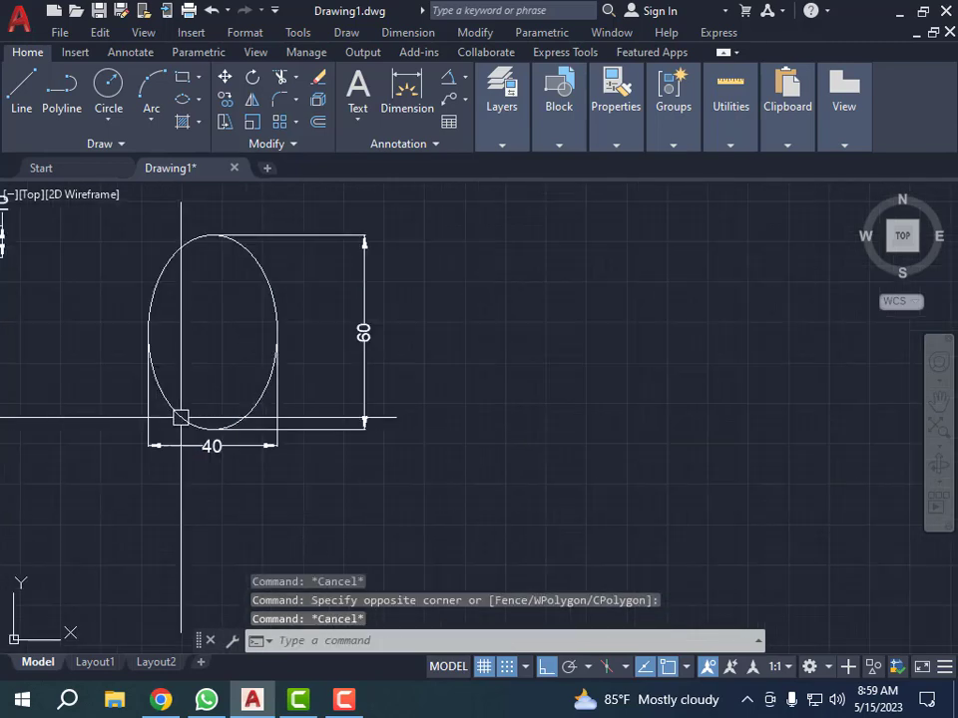
pyautogui.press('Escape')
pyautogui.press('Escape')
pyautogui.scroll(-4, 118, 387)
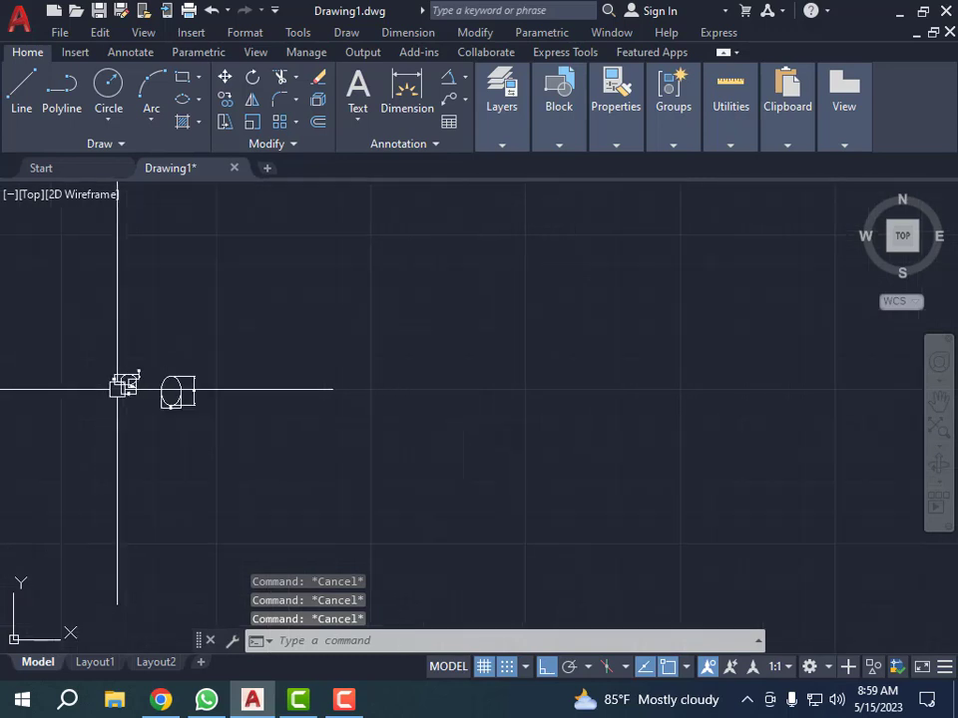
# Step: Start an Elliptical Arc to the right of the dimensioned ellipses, with a horizontal axis of 25 and a distance of 6 to the other axis
pyautogui.scroll(1, 217, 394)
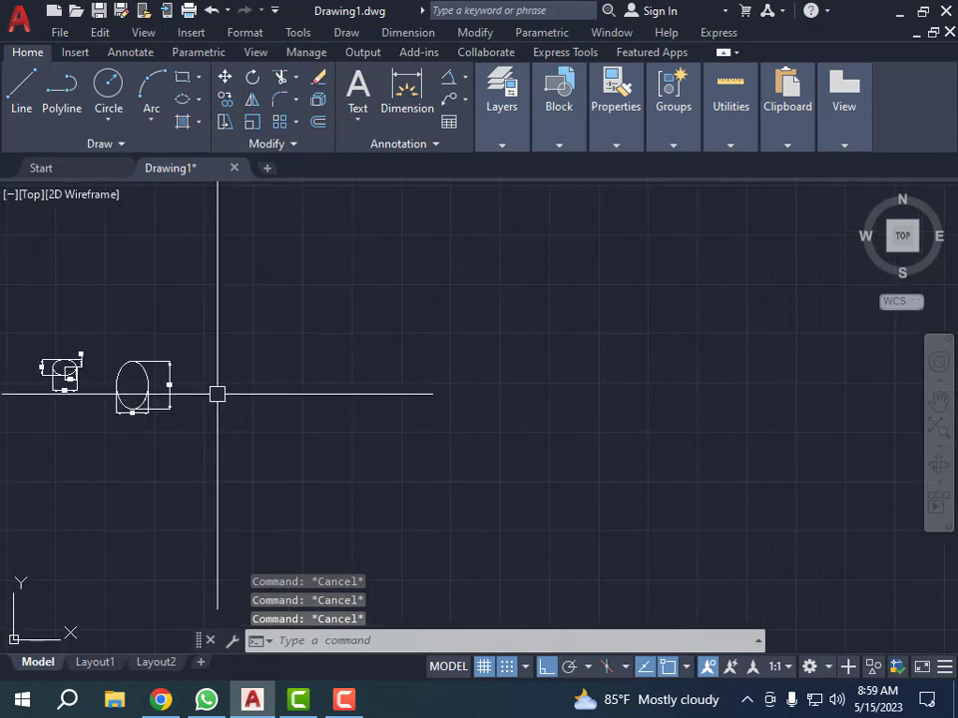
pyautogui.click(198, 100)
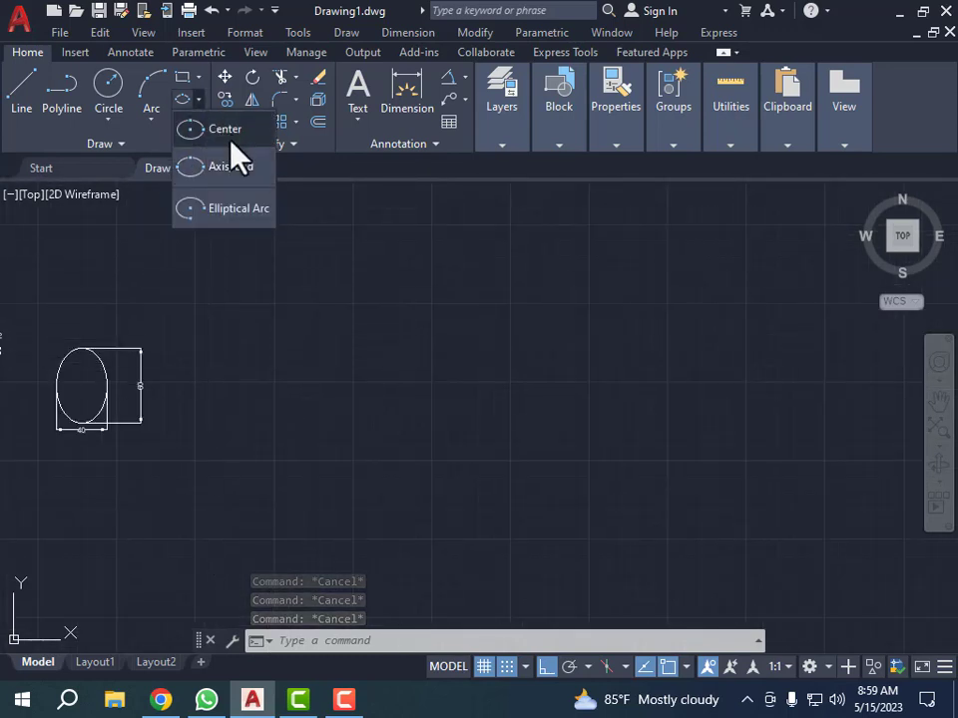
pyautogui.click(225, 221)
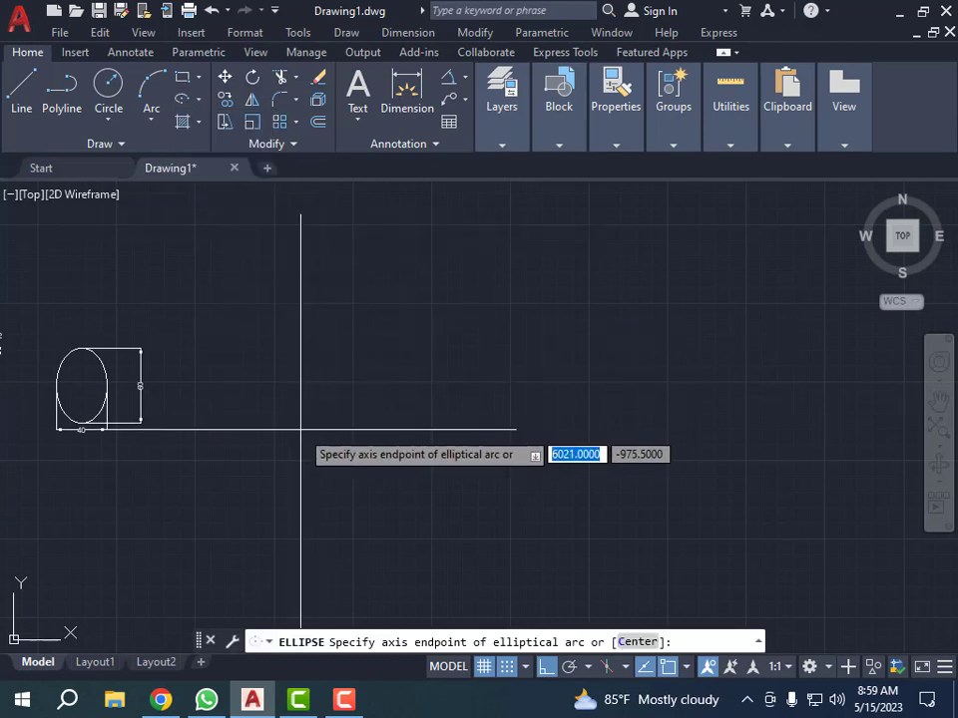
pyautogui.click(262, 414)
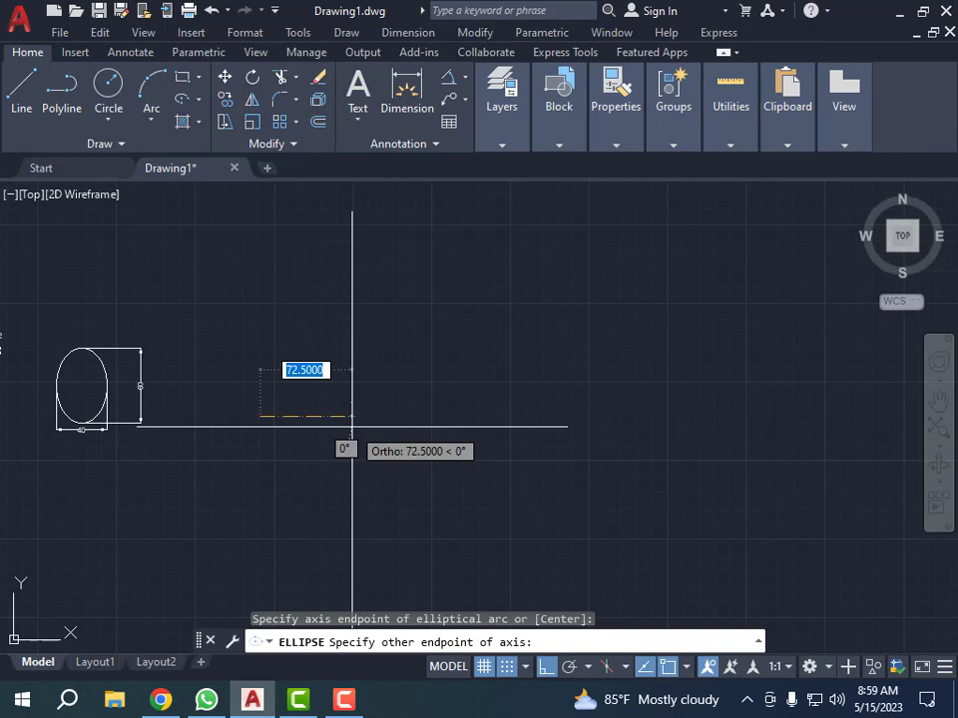
pyautogui.write('25')
pyautogui.press('Return')
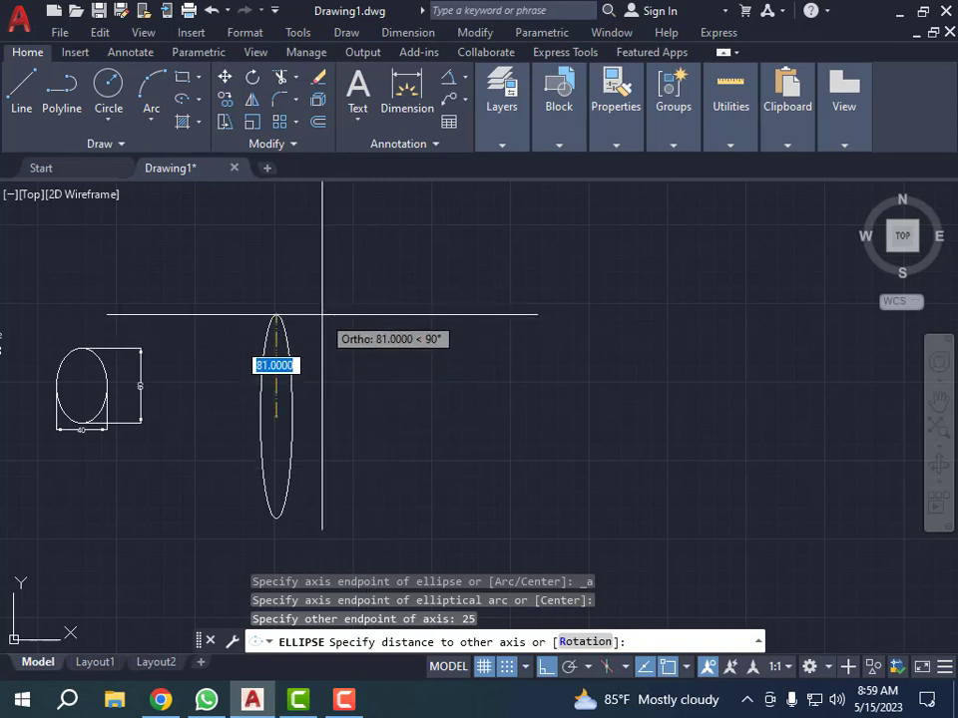
pyautogui.press('BackSpace')
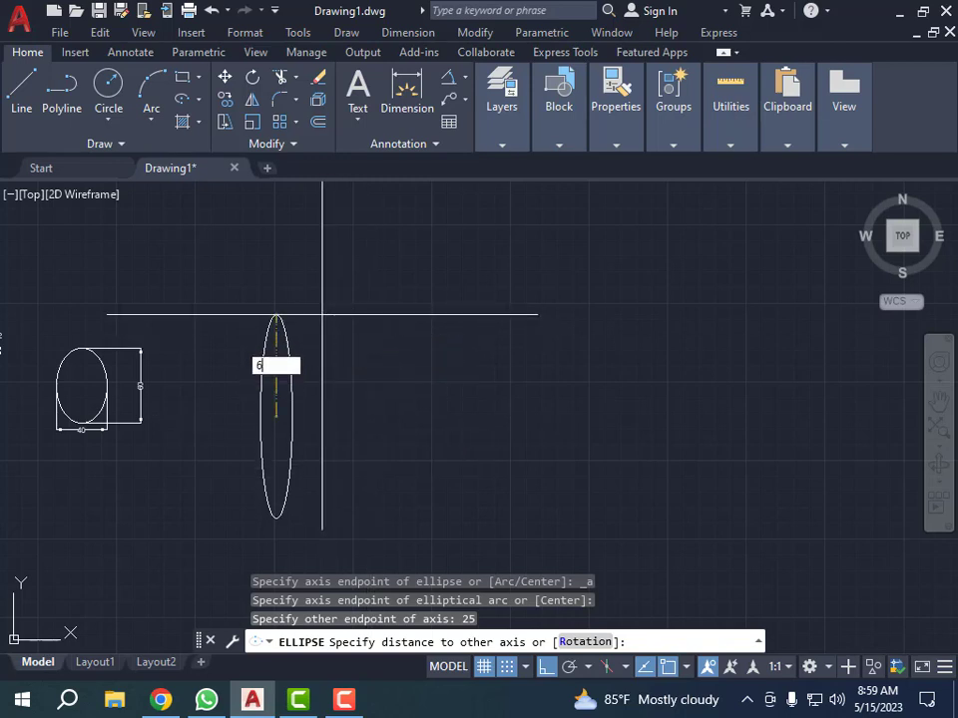
pyautogui.write('6')
pyautogui.press('Return')
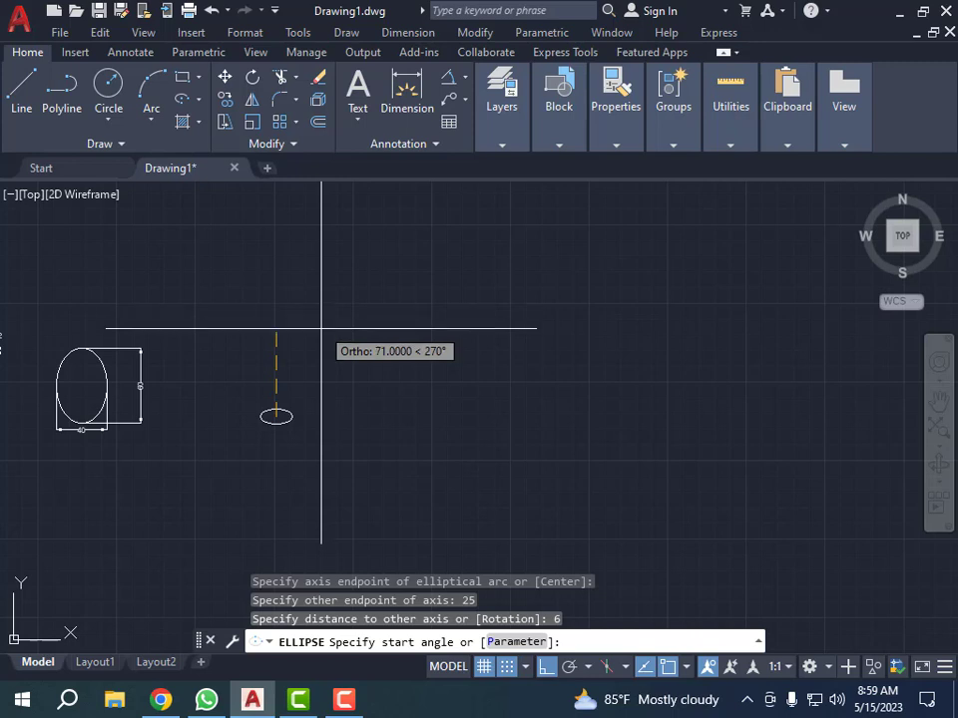
# Step: Complete the elliptical arc with a start angle of 30 and an end angle of 120
pyautogui.scroll(3, 294, 398)
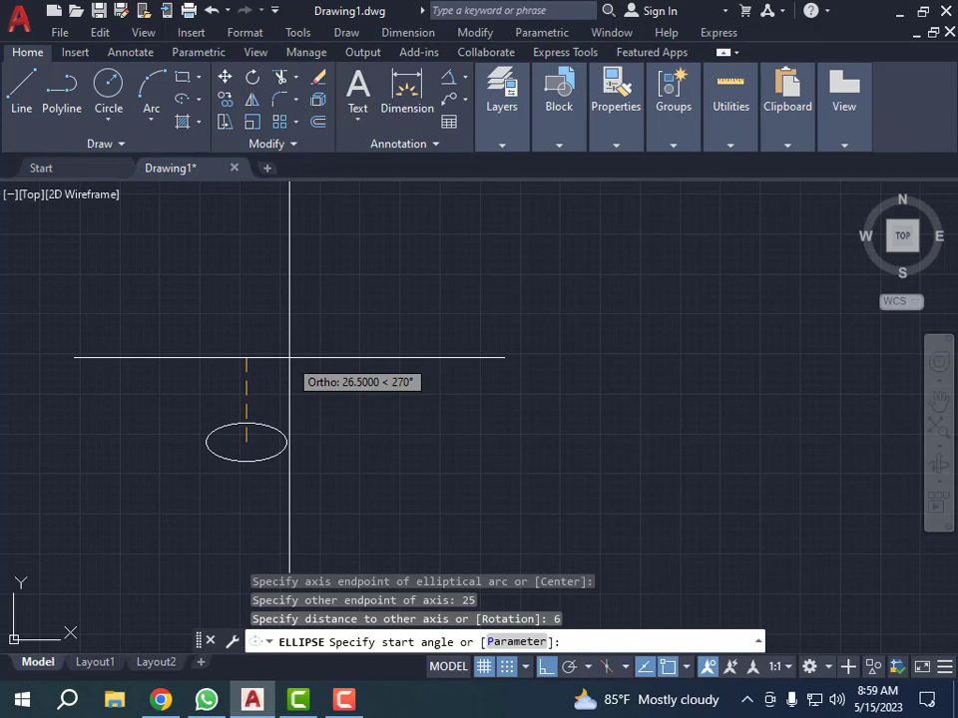
pyautogui.write('30')
pyautogui.press('Return')
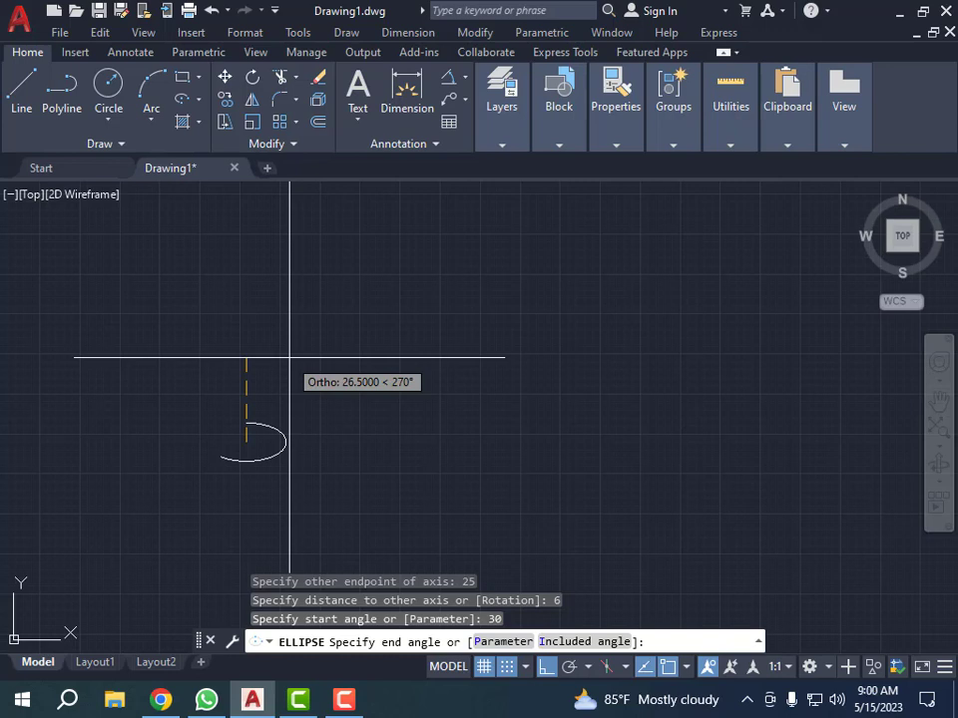
pyautogui.write('120')
pyautogui.press('Return')
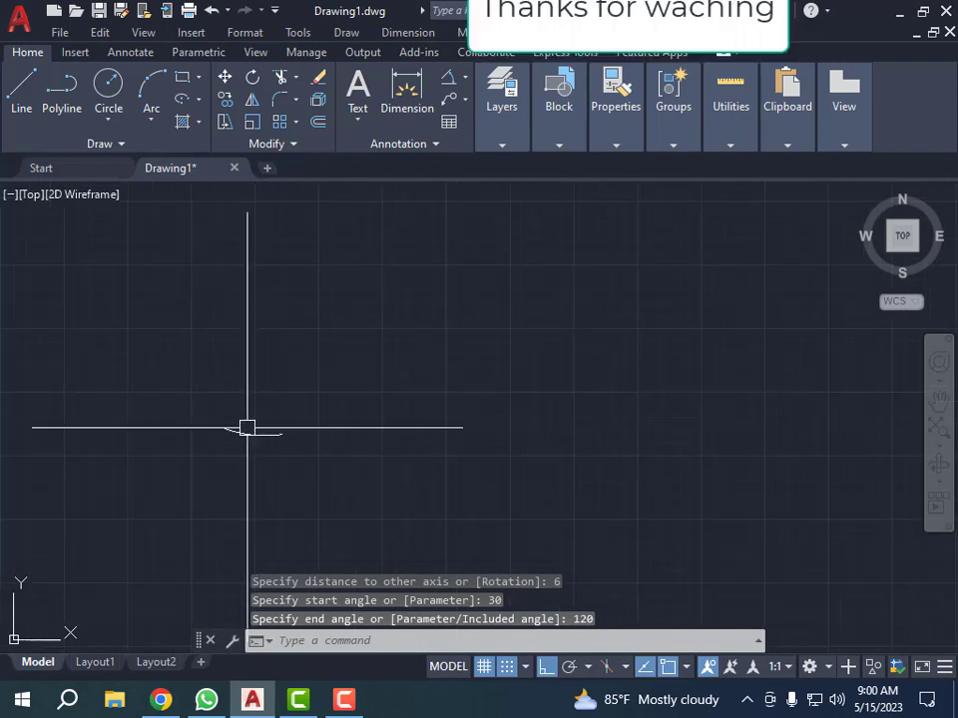
pyautogui.scroll(4, 251, 437)
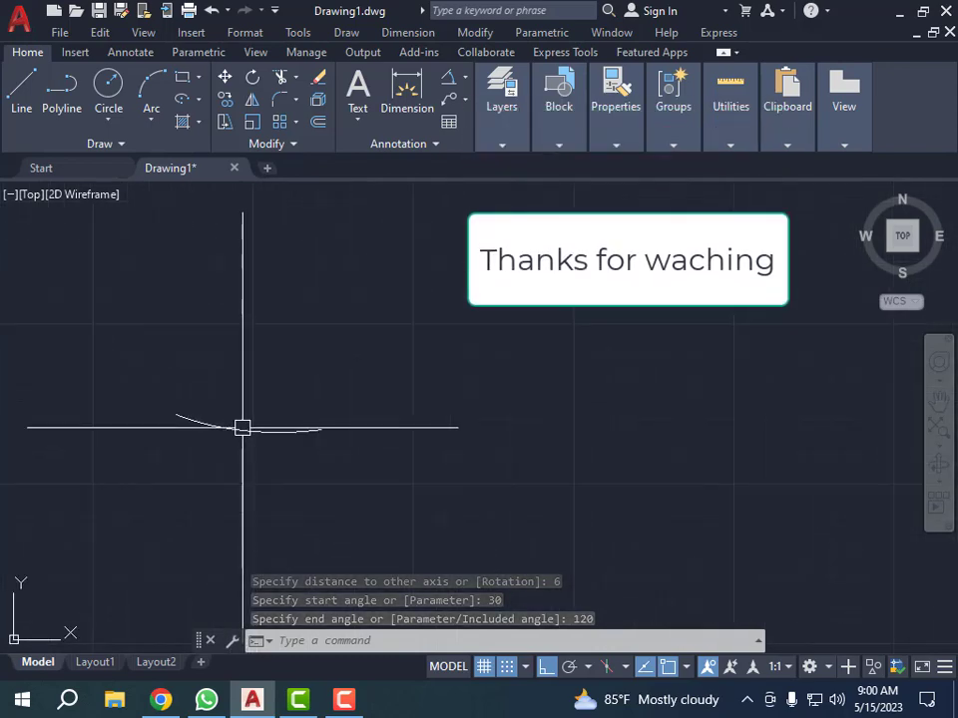
pyautogui.click(289, 379)
pyautogui.click(220, 475)
pyautogui.press('Escape')
pyautogui.press('Escape')
pyautogui.press('Escape')
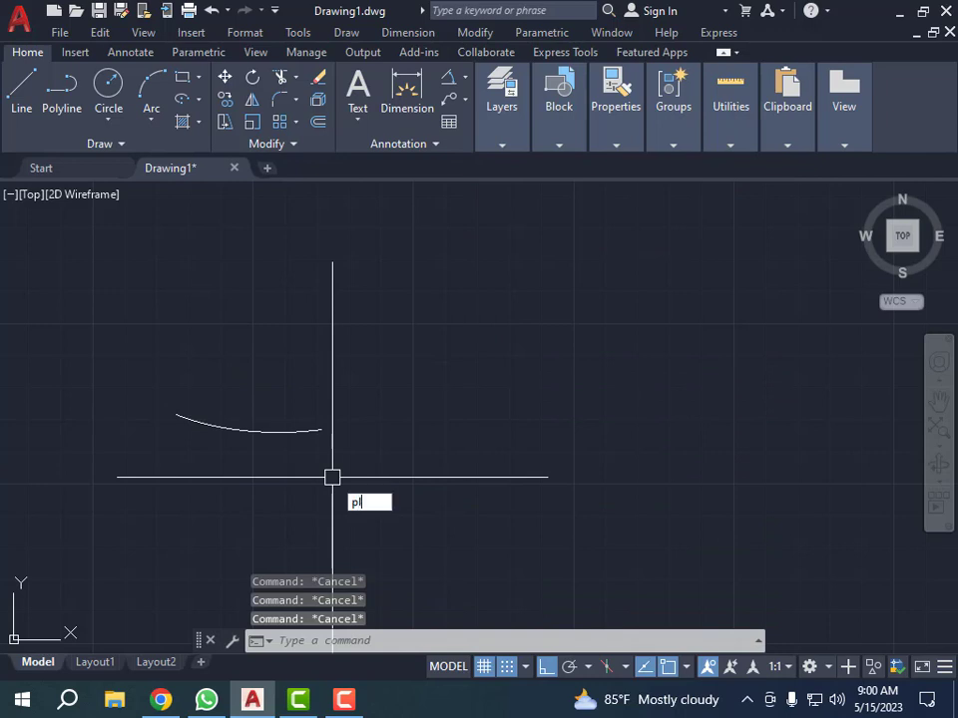
# Step: Draw a polyline from the elliptical arc's left end through its center to its right end
pyautogui.write('pl')
pyautogui.press('Return')
pyautogui.click(177, 414)
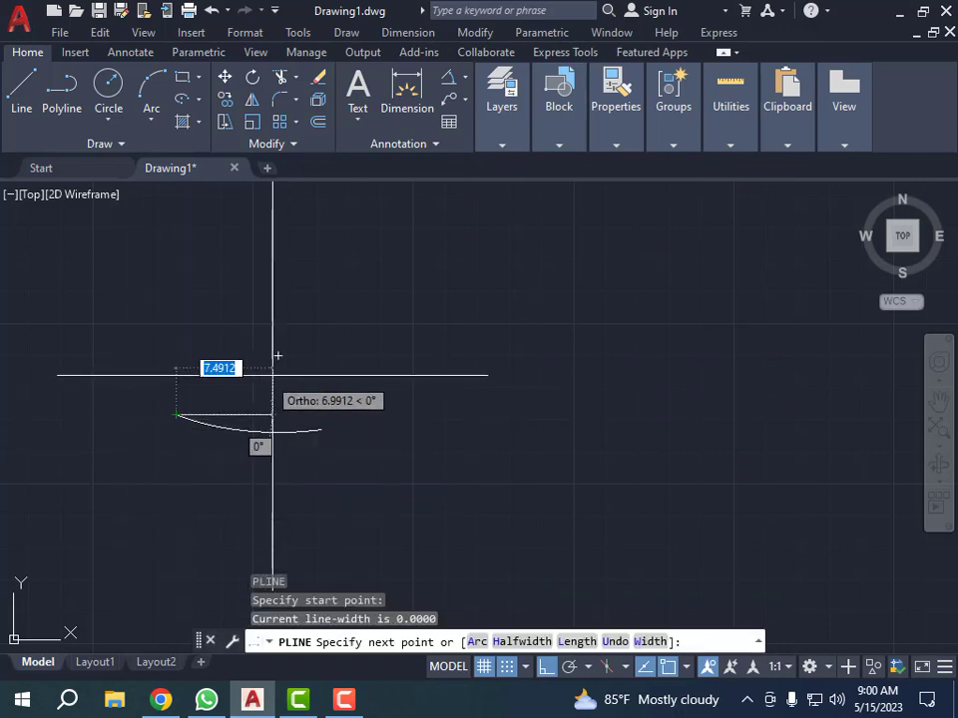
pyautogui.click(278, 355)
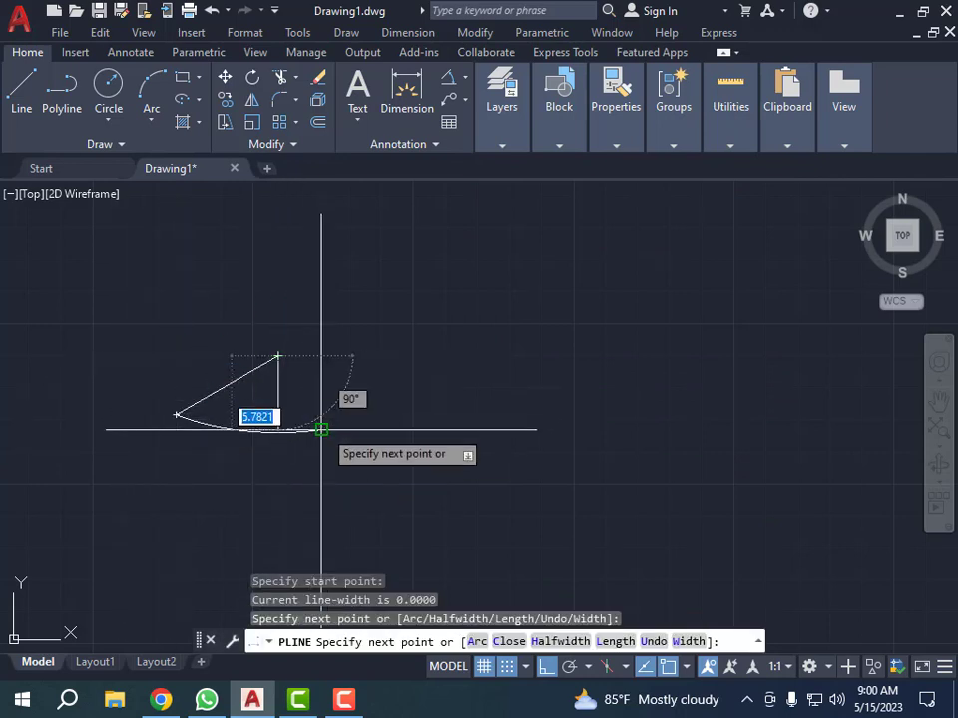
pyautogui.click(320, 429)
pyautogui.press('Escape')
pyautogui.press('Escape')
pyautogui.press('Escape')
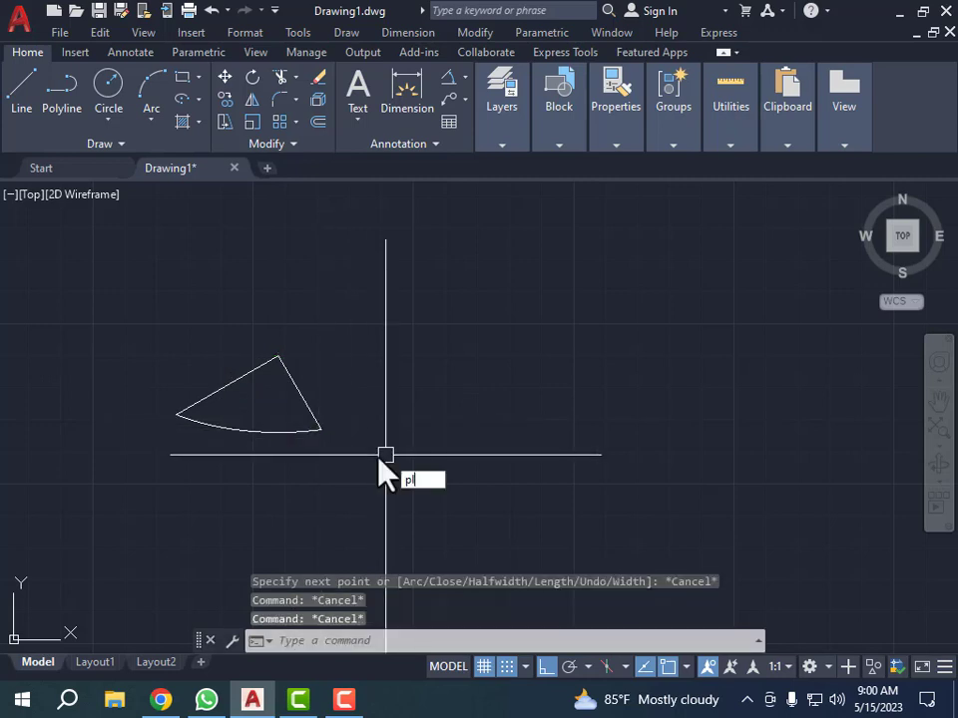
# Step: Draw a horizontal polyline from the elliptical arc's center out to the left, past the arc's left end
pyautogui.write('pl')
pyautogui.press('Return')
pyautogui.click(278, 355)
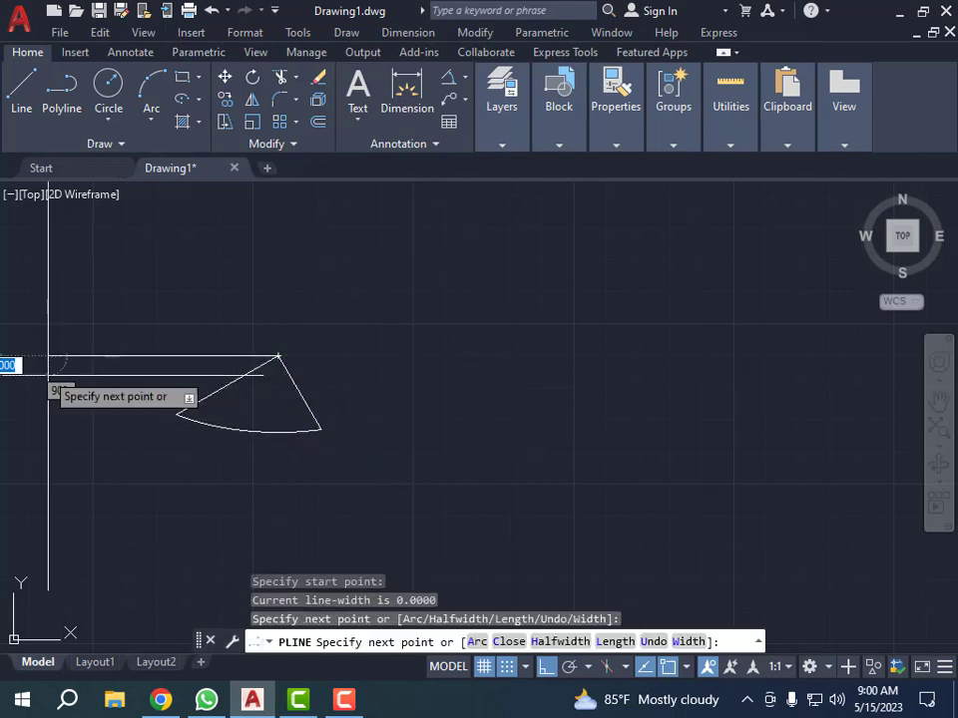
pyautogui.press('Escape')
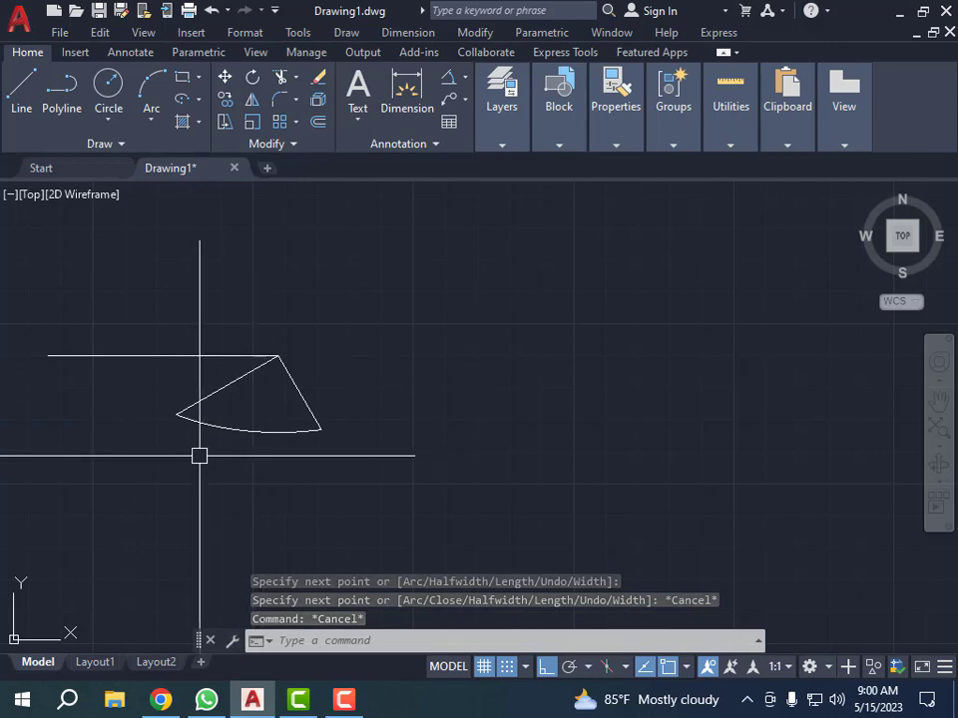
# Step: Add an angular dimension between the horizontal reference line and the line to the arc's left end, placed to the left of the arc
pyautogui.click(447, 80)
pyautogui.click(182, 355)
pyautogui.click(213, 391)
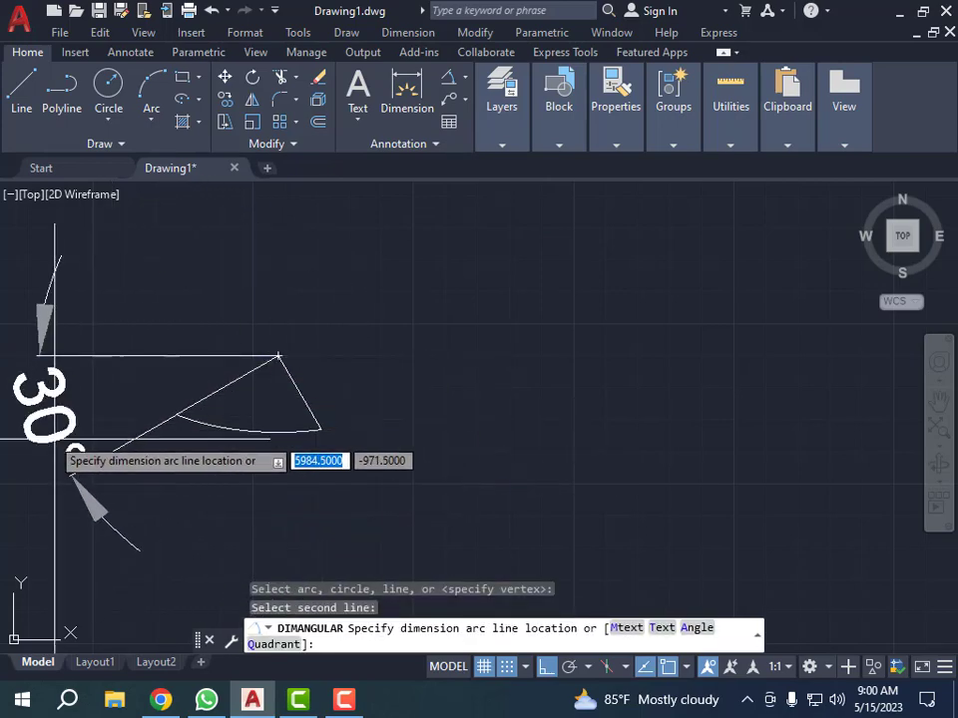
pyautogui.click(48, 431)
pyautogui.scroll(-5, 134, 452)
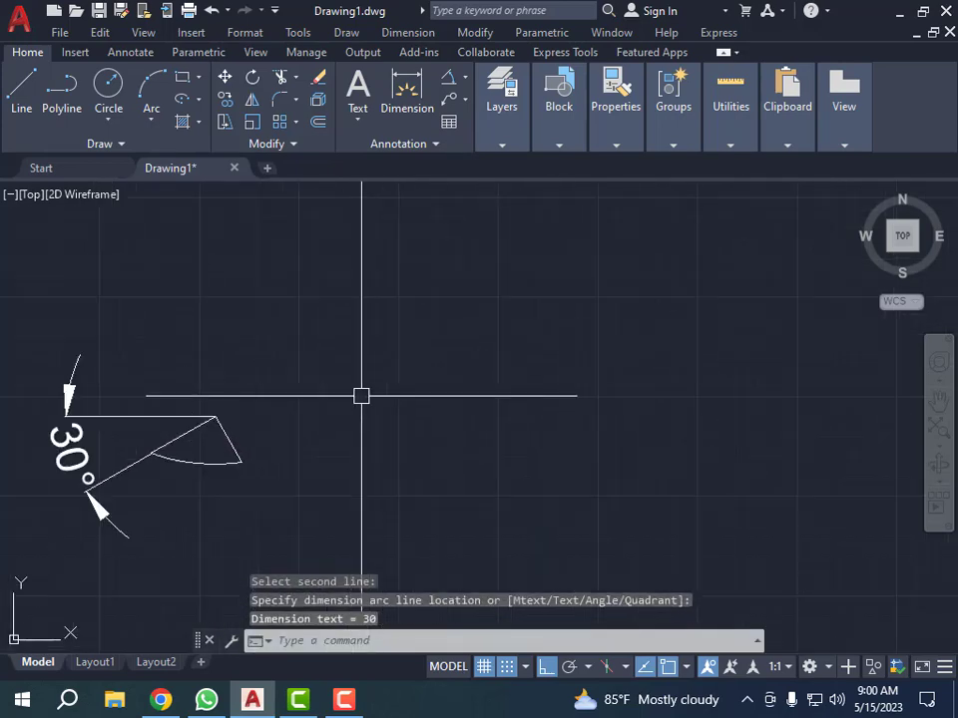
# Step: Add an angular dimension between the horizontal reference line and the line to the arc's right end, placed outside the 30° dimension
pyautogui.scroll(4, 213, 446)
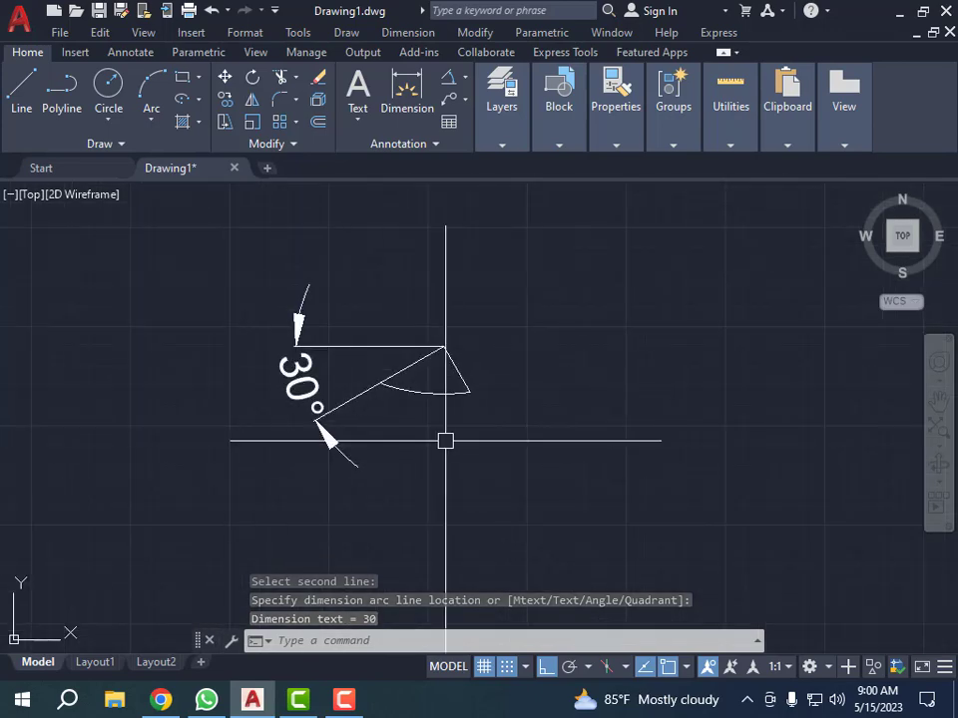
pyautogui.press('Return')
pyautogui.click(359, 347)
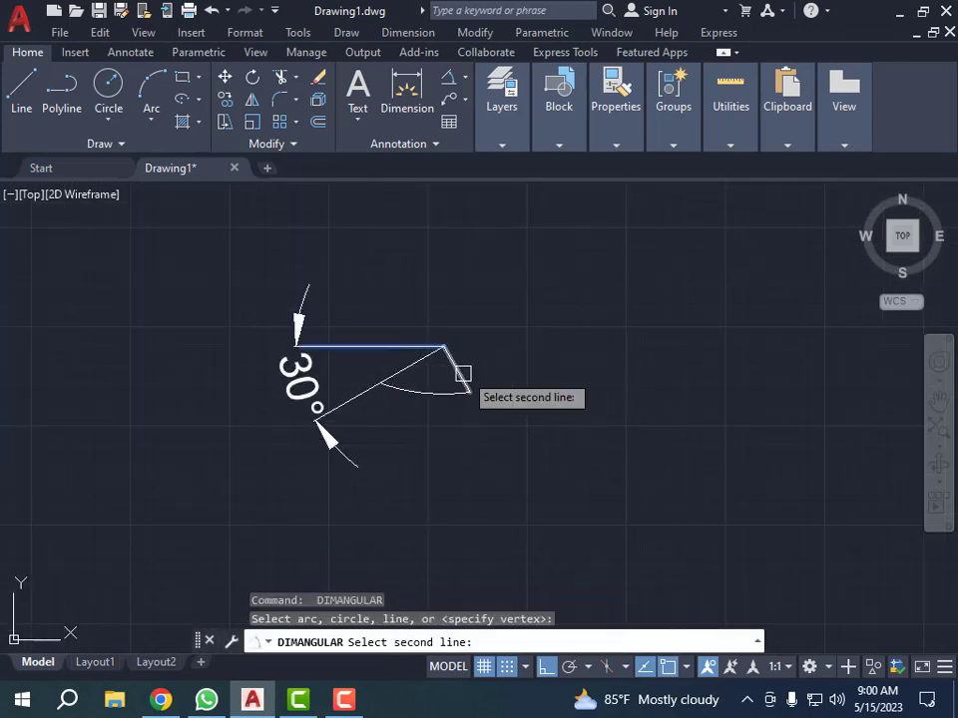
pyautogui.click(460, 374)
pyautogui.click(329, 469)
pyautogui.scroll(-3, 349, 346)
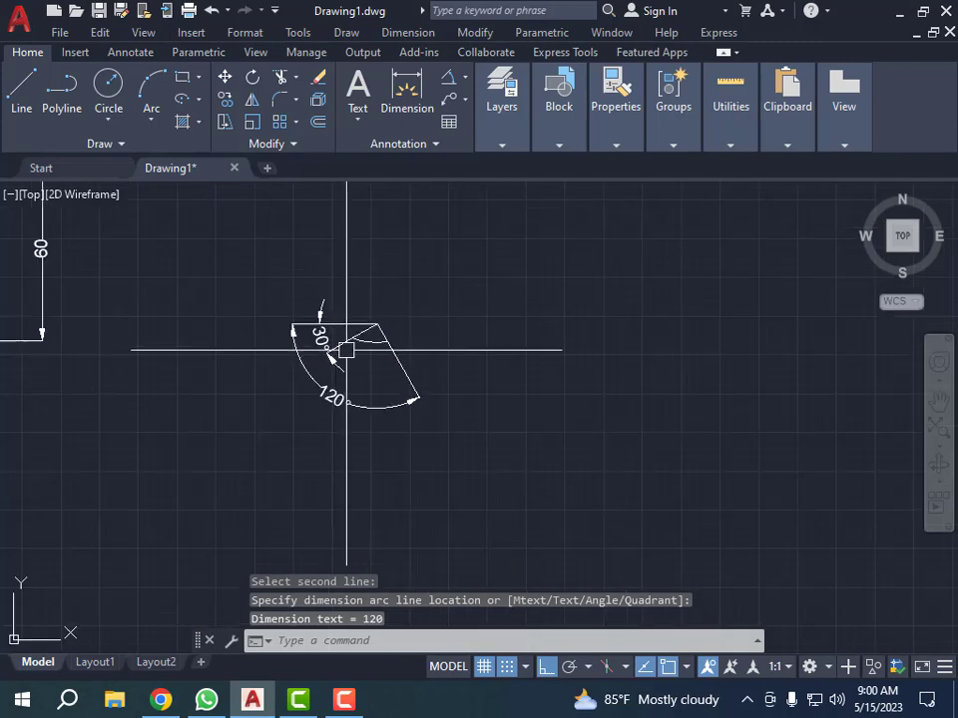
# Step: Review the two dimensioned ellipses and the elliptical arc with its angle dimensions
pyautogui.scroll(3, 345, 380)
pyautogui.scroll(-6, 391, 389)
pyautogui.moveTo(46, 267); pyautogui.dragTo(333, 323, button='middle')
pyautogui.scroll(-6, 344, 337)
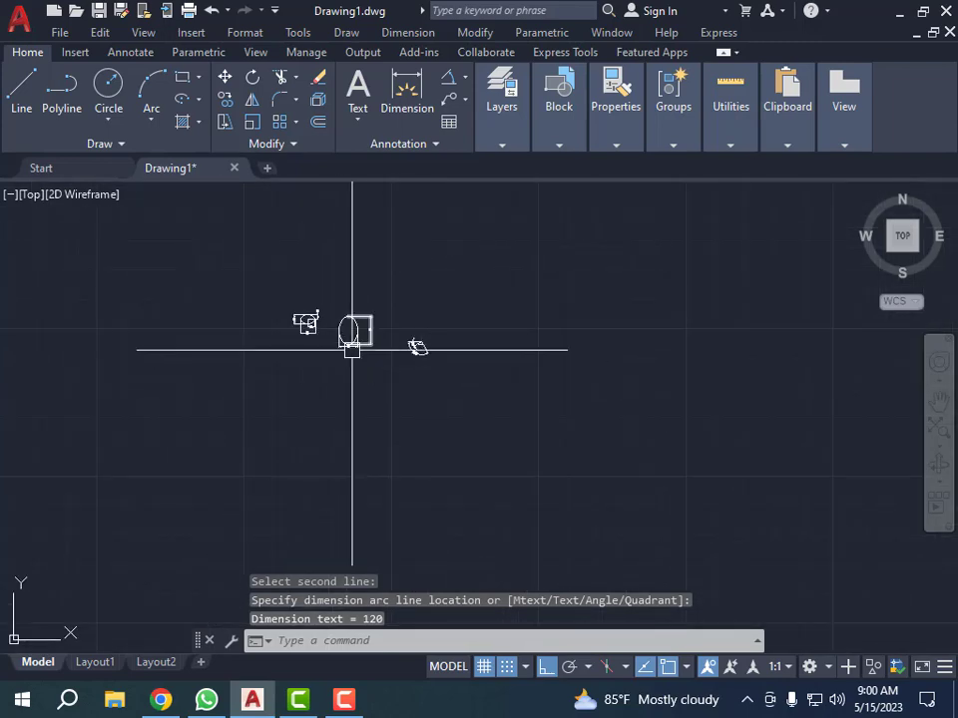
pyautogui.scroll(4, 252, 319)
pyautogui.scroll(4, 396, 327)
pyautogui.scroll(-4, 160, 312)
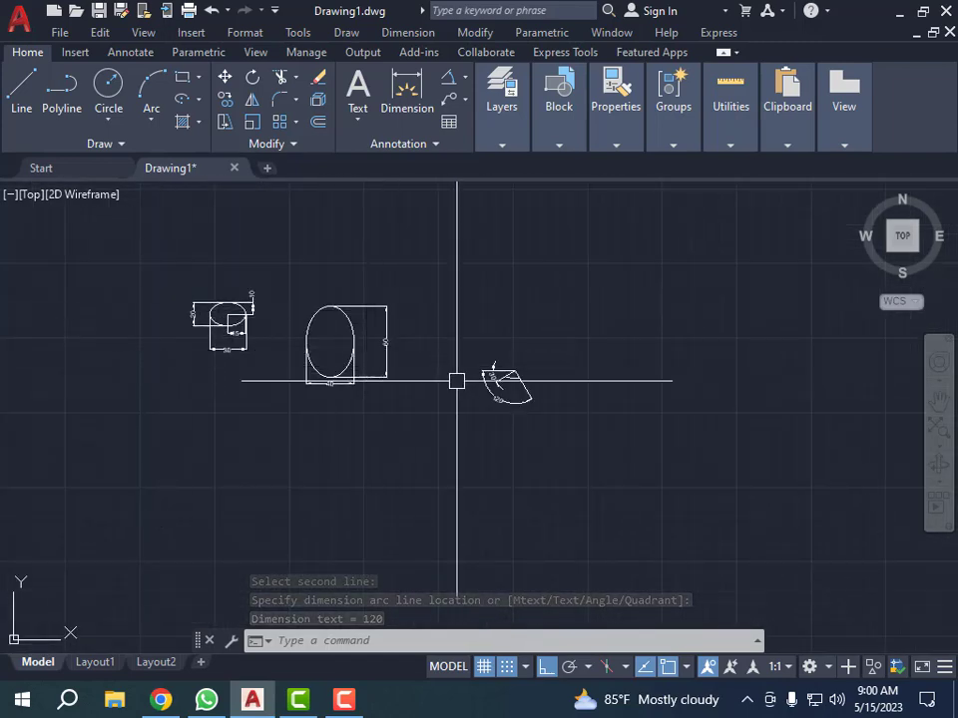
pyautogui.scroll(2, 509, 399)
pyautogui.scroll(5, 549, 393)
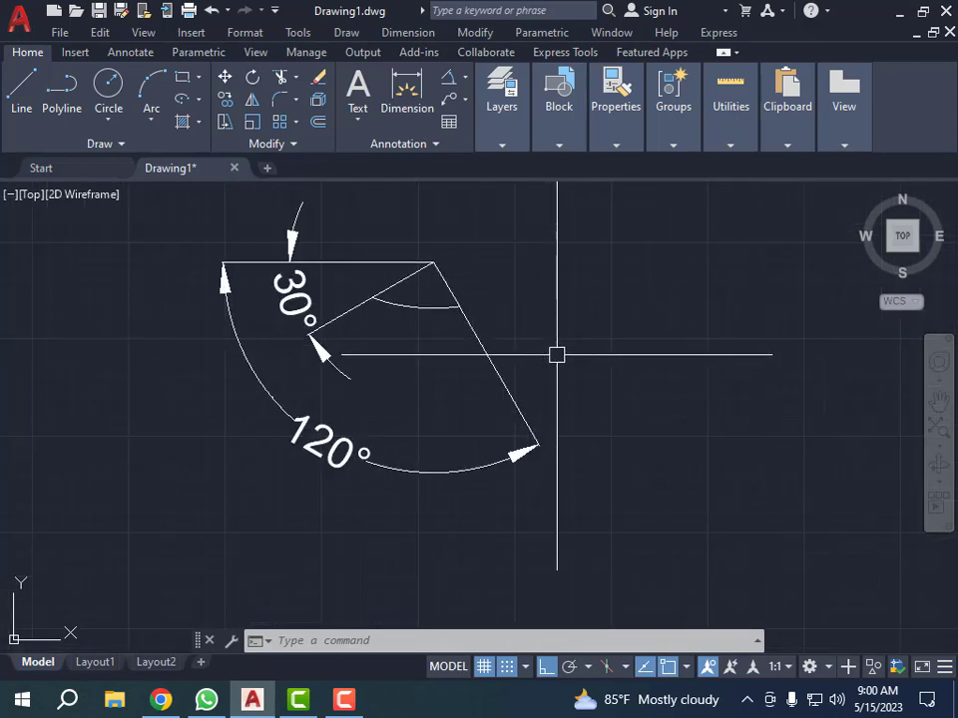
pyautogui.scroll(-1, 556, 353)
pyautogui.scroll(-5, 500, 368)
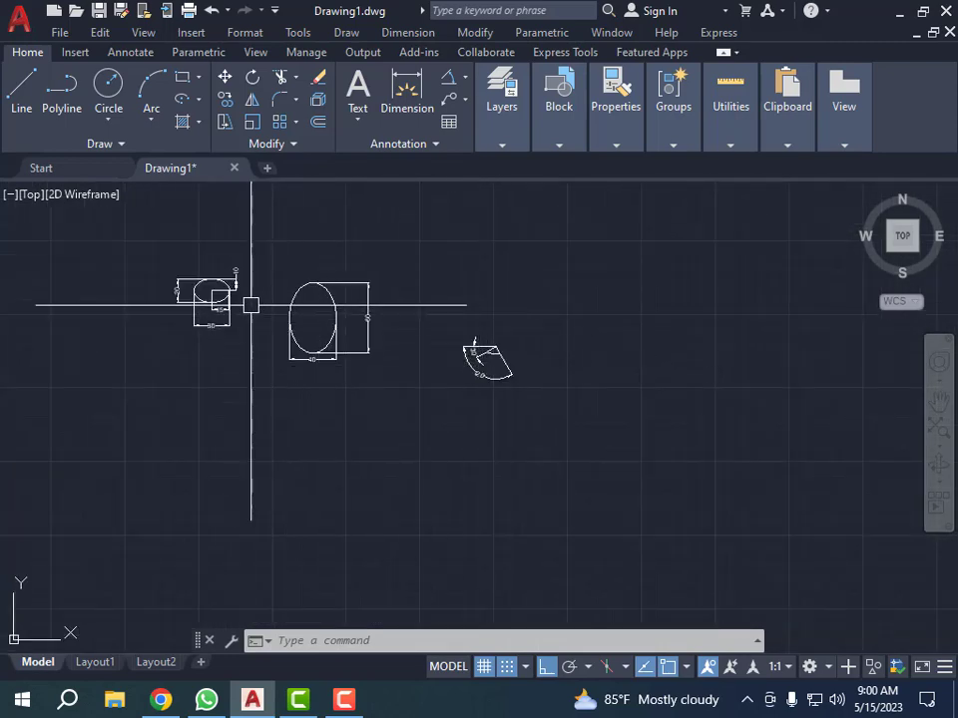
pyautogui.scroll(3, 253, 304)
pyautogui.scroll(2, 220, 295)
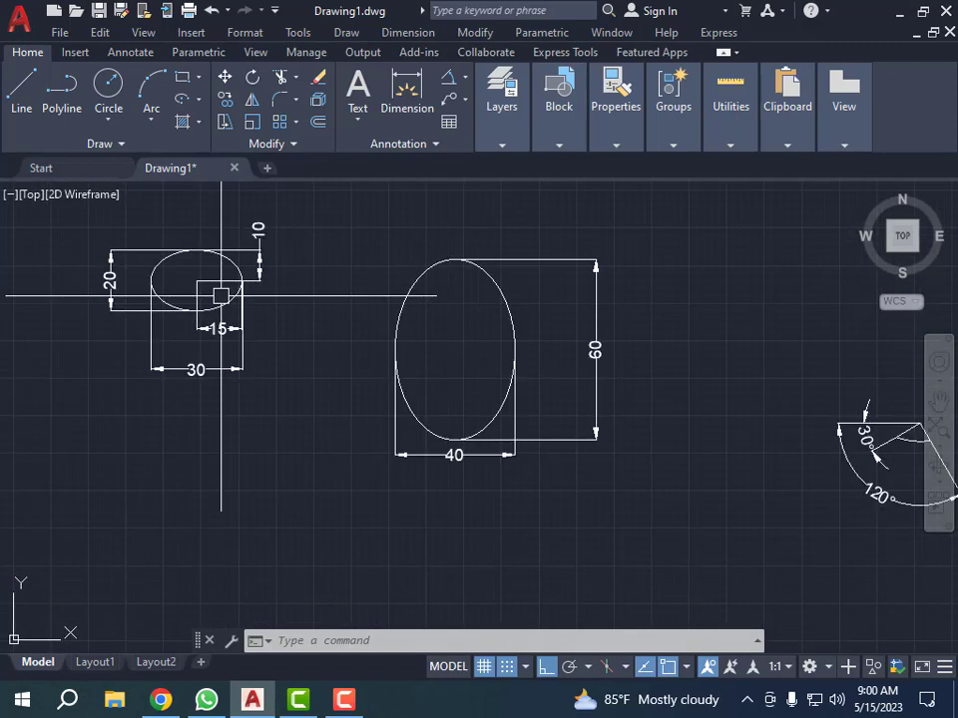